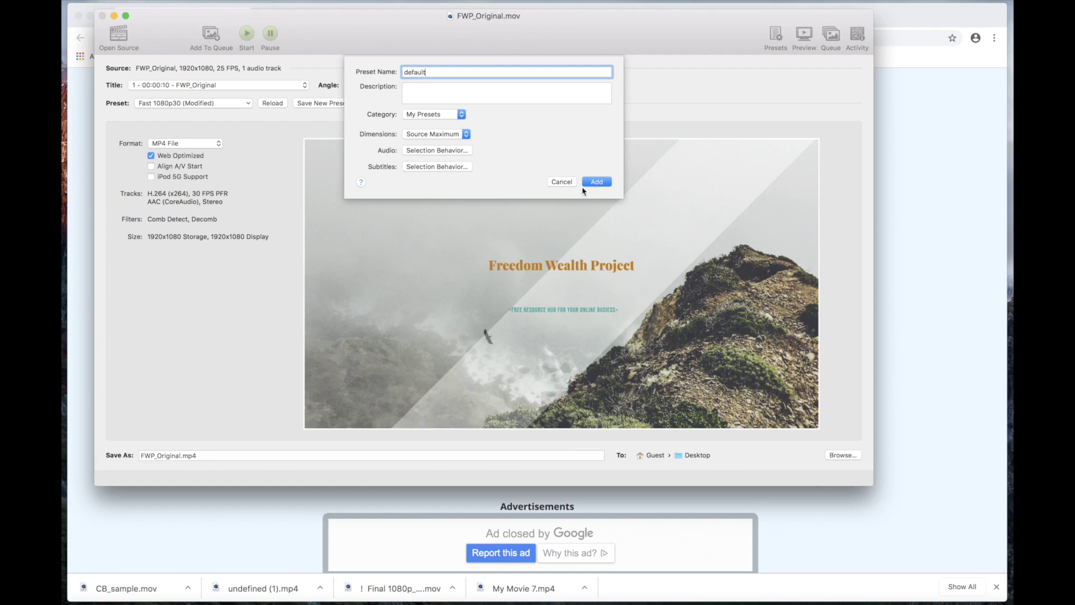
# - Add the new preset named default, and switch the video's cropping mode to Custom
pyautogui.click(597, 181)
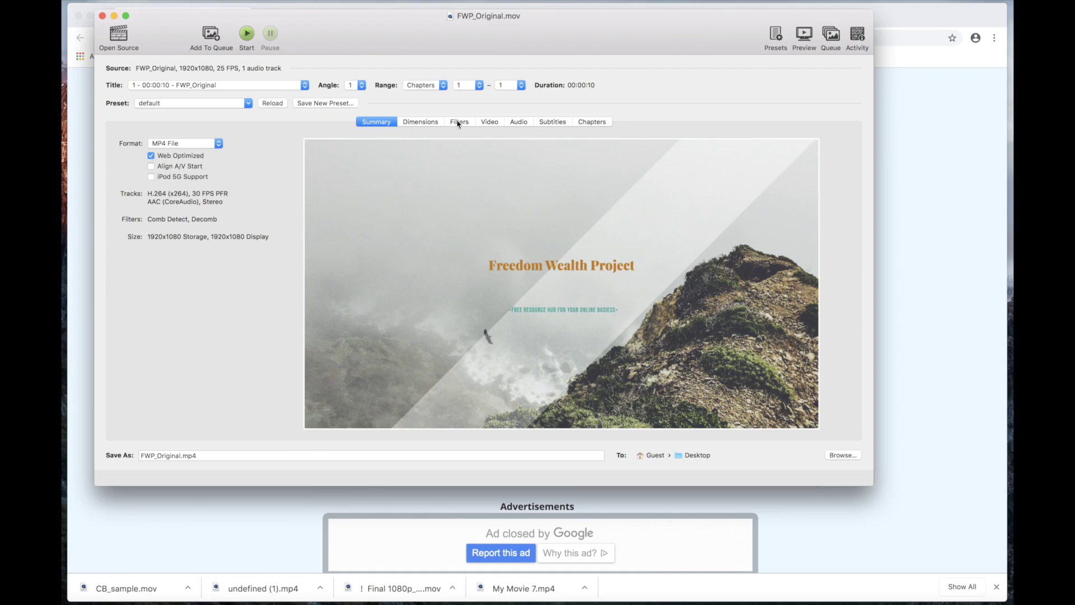
pyautogui.click(440, 123)
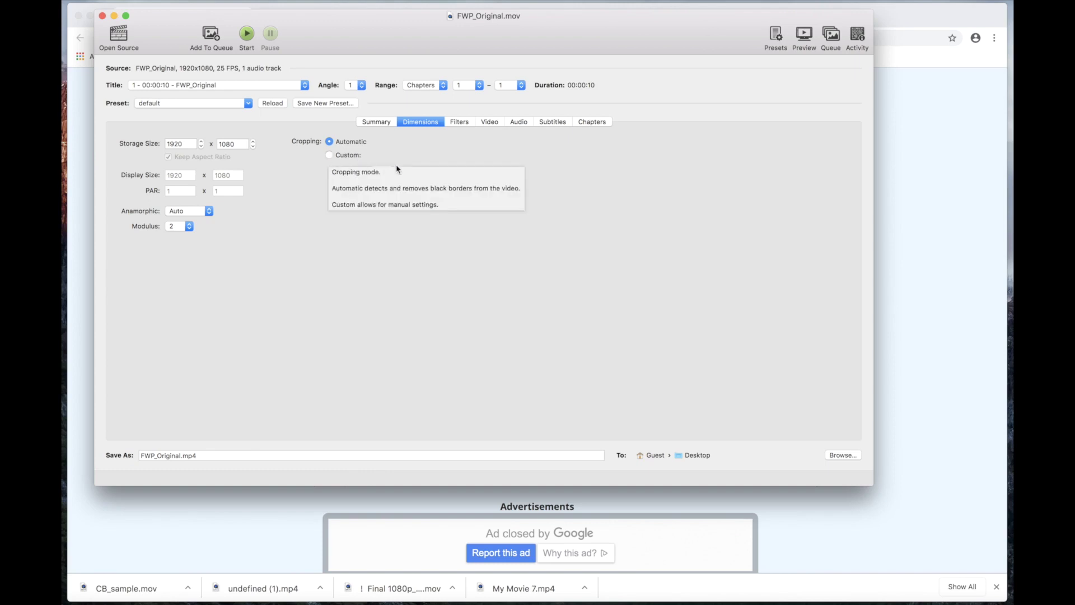
pyautogui.click(329, 155)
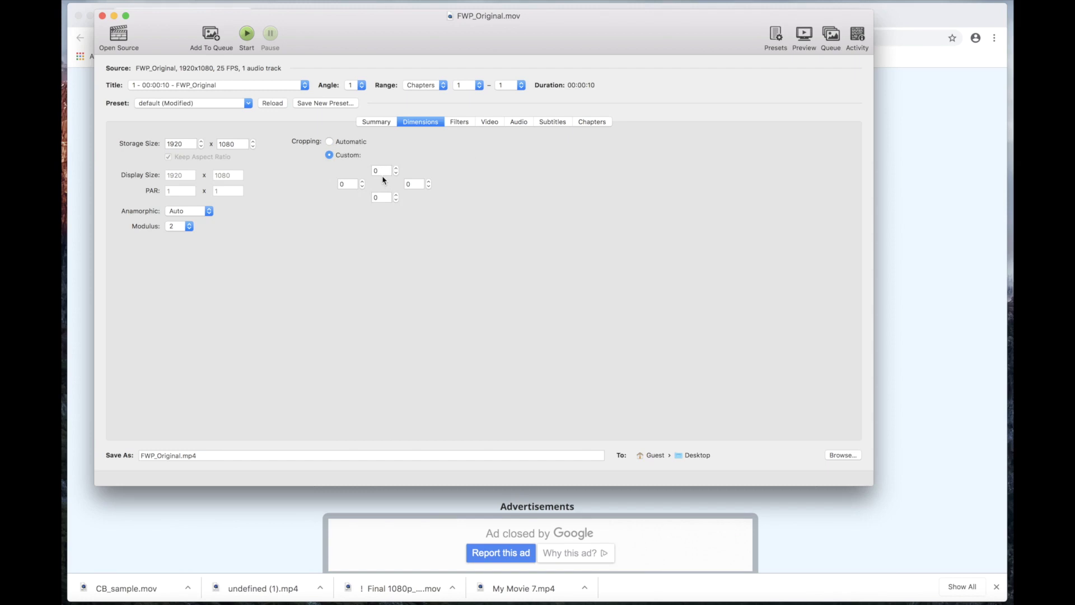
# - Review the filter settings and the video encoder and framerate choices, keeping H.264 (x264) and 30 FPS
pyautogui.click(458, 124)
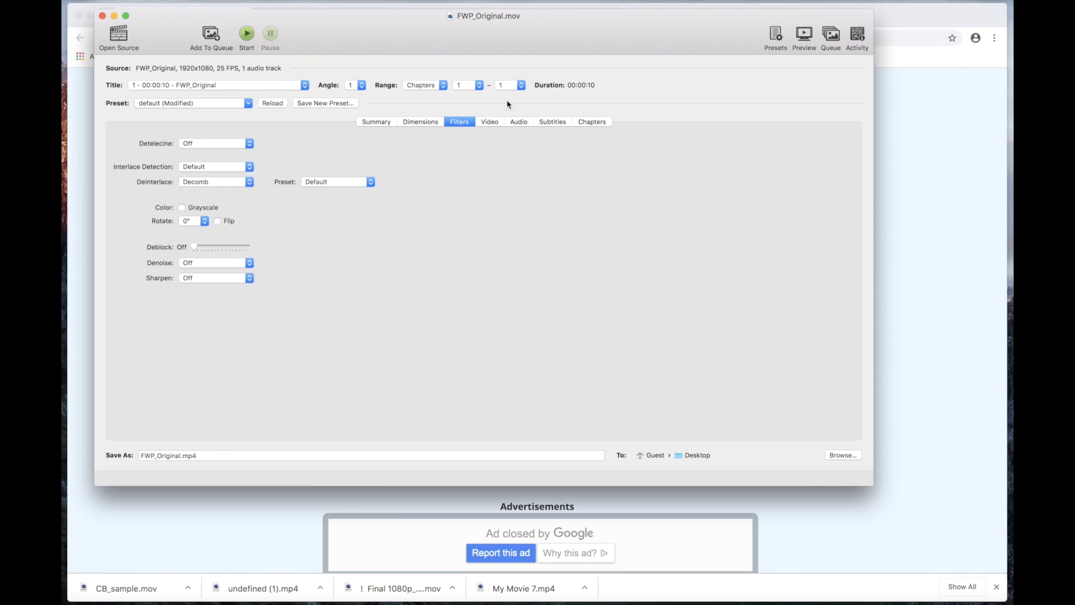
pyautogui.click(495, 123)
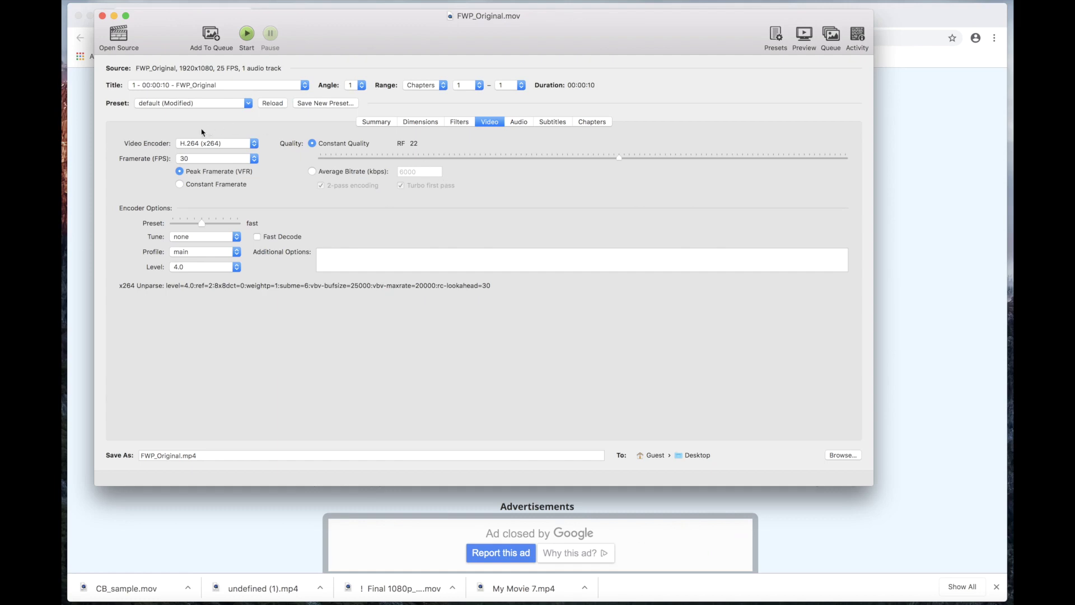
pyautogui.click(244, 148)
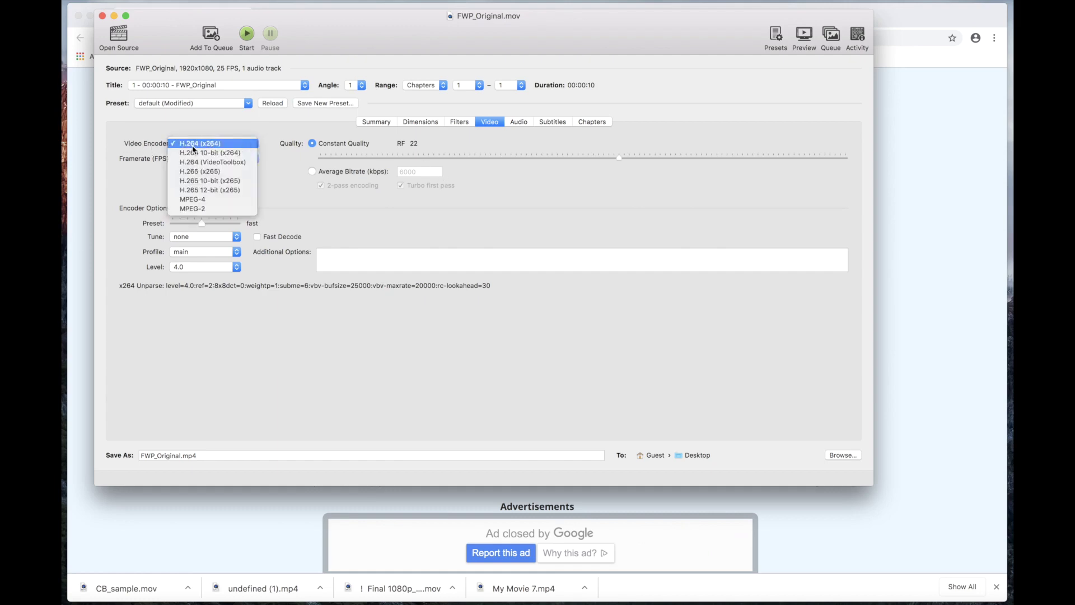
pyautogui.click(244, 131)
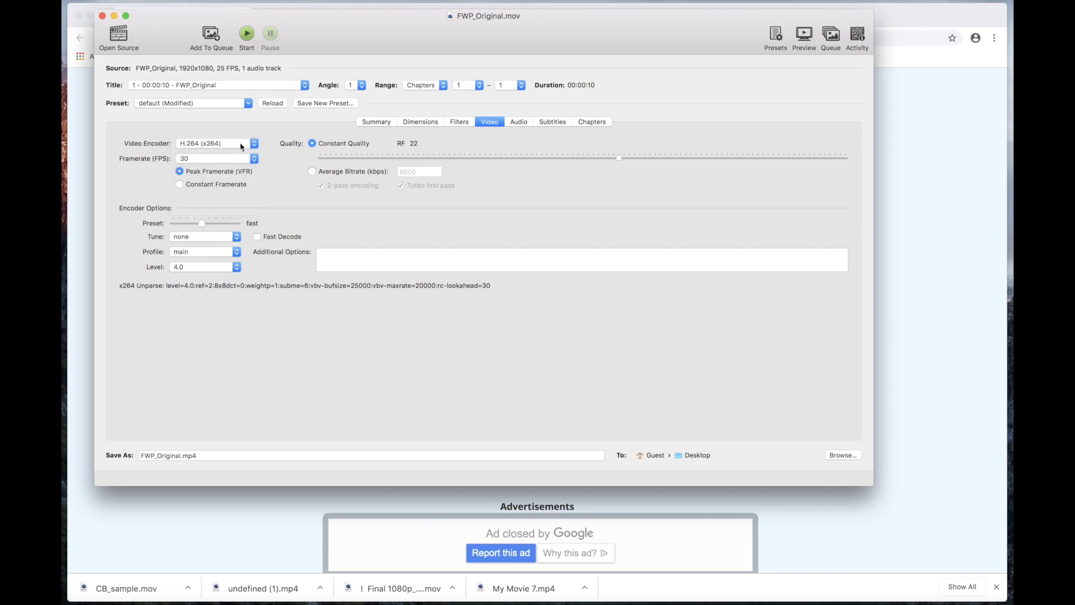
pyautogui.click(242, 143)
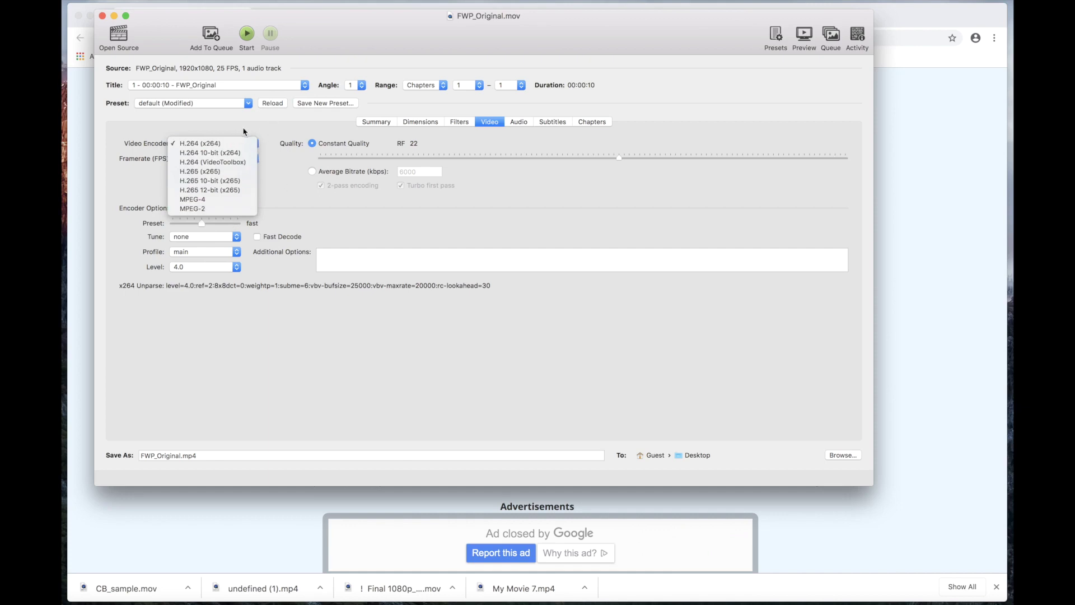
pyautogui.click(226, 145)
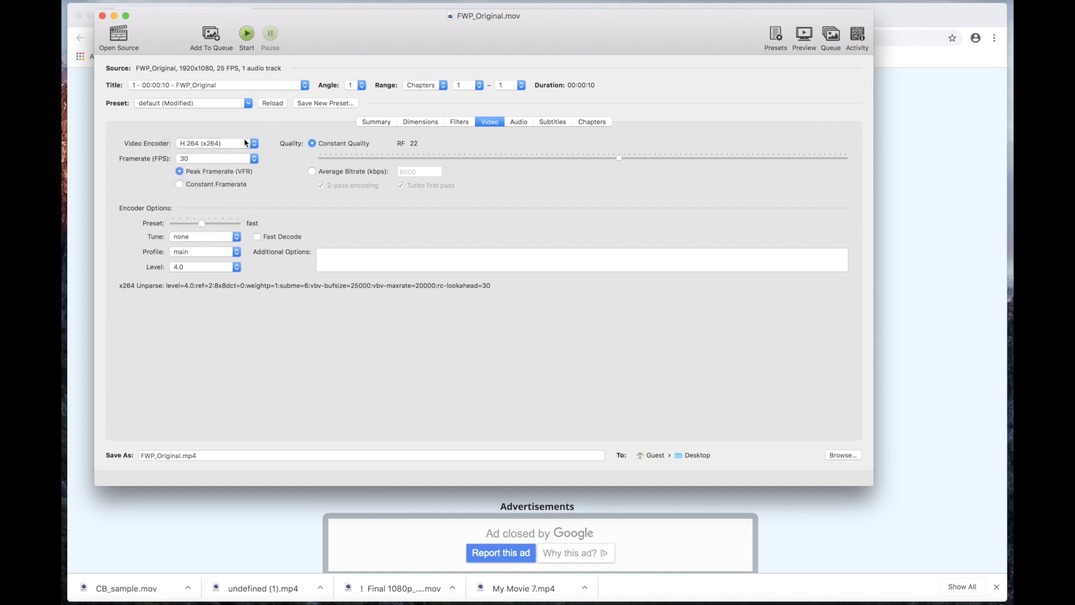
pyautogui.click(224, 158)
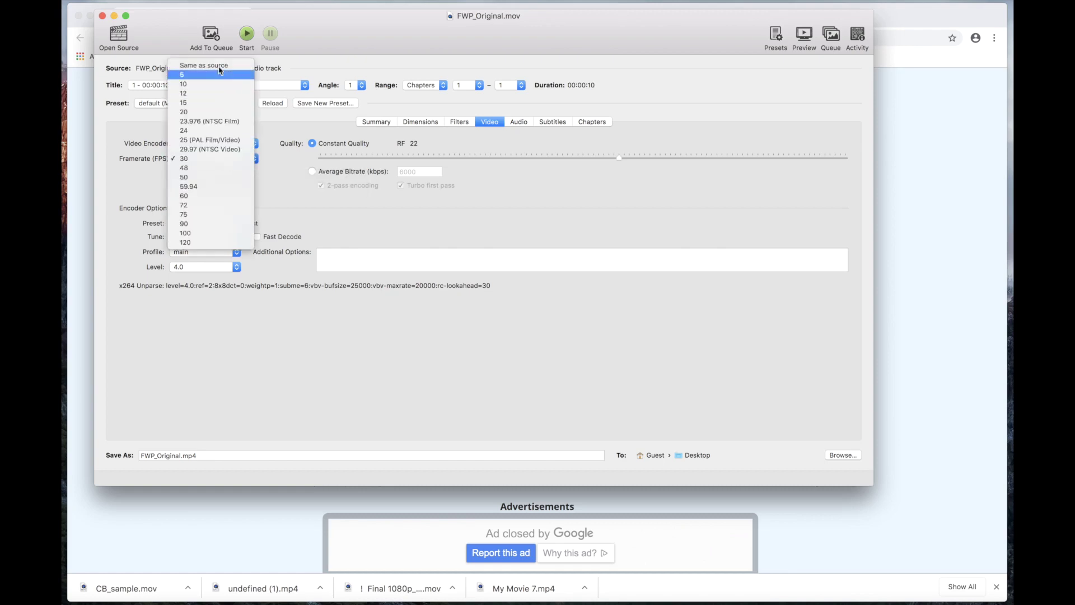
pyautogui.click(216, 160)
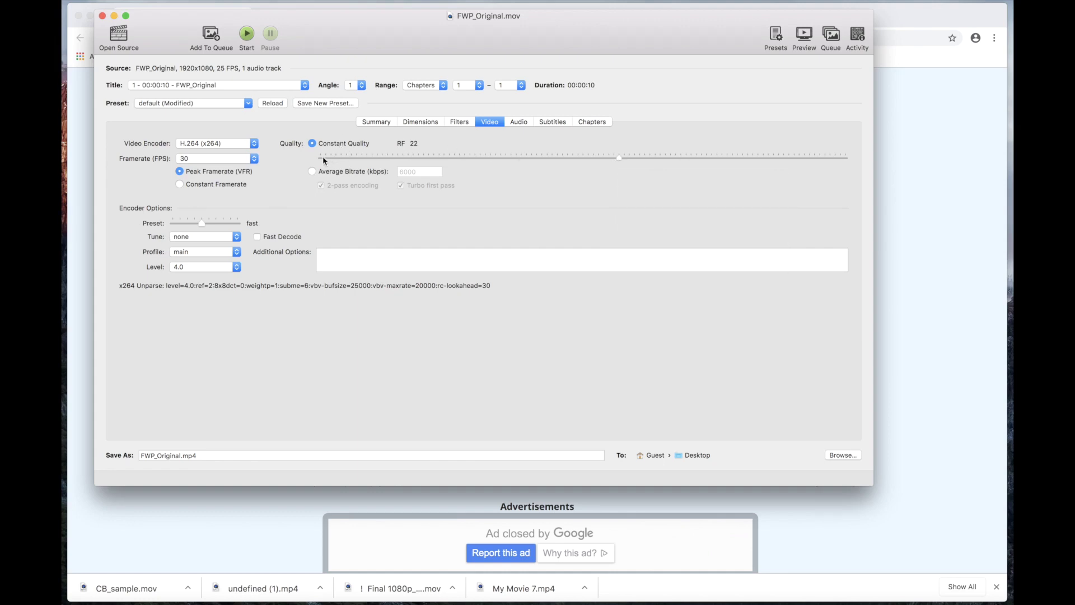
# - Try the Constant Quality slider at different levels, including RF 0, and return it to RF 22
pyautogui.click(846, 158)
pyautogui.click(322, 157)
pyautogui.click(597, 159)
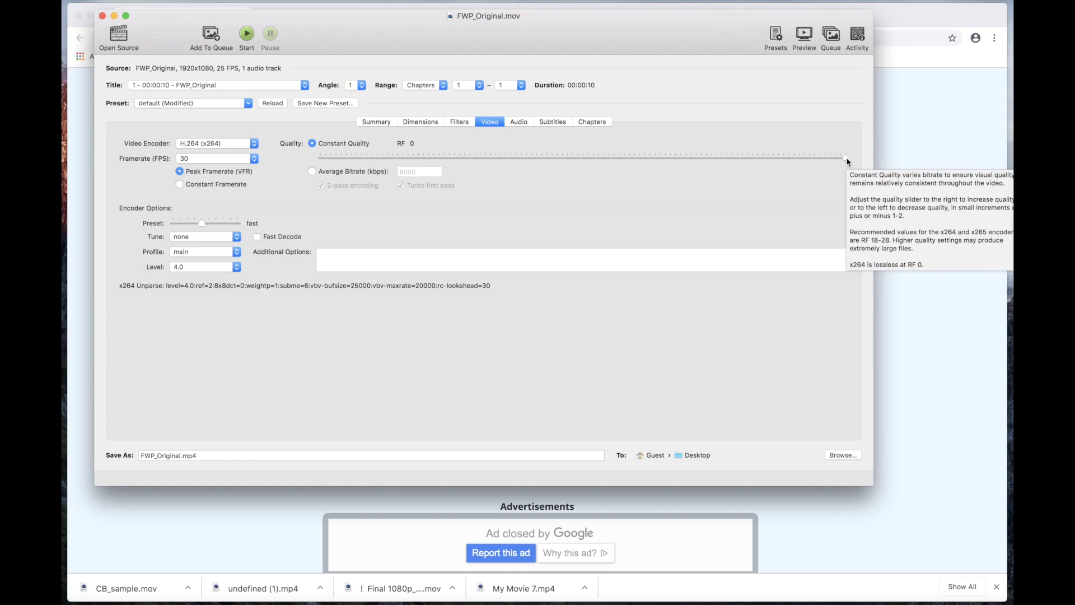
pyautogui.click(540, 158)
pyautogui.moveTo(541, 158); pyautogui.dragTo(618, 159)
pyautogui.click(532, 158)
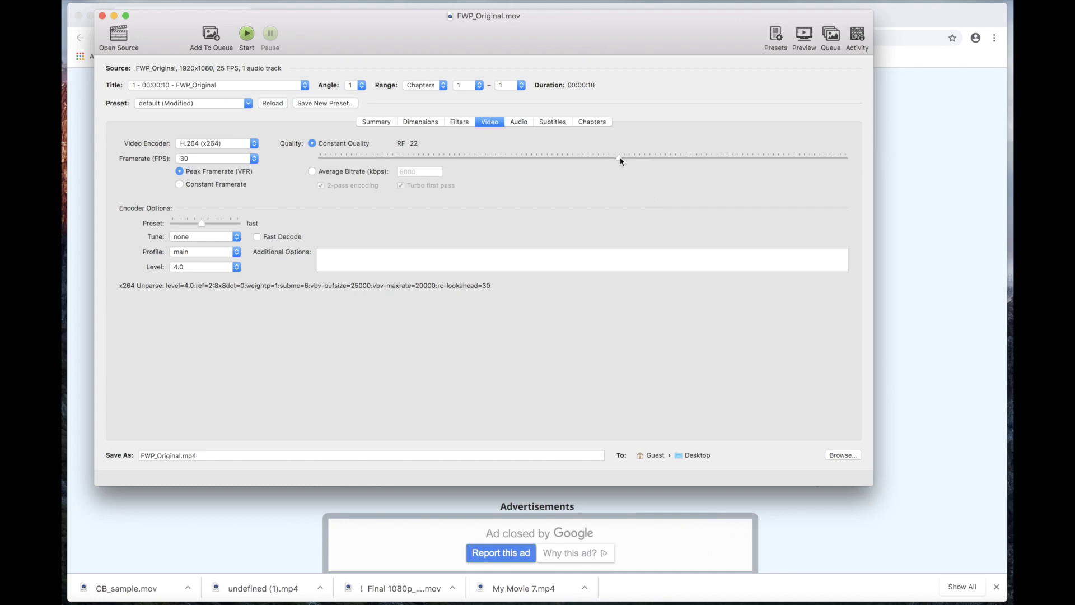
pyautogui.moveTo(621, 162)
# - Examine the bitrate options for the English audio track, leaving the selection as it is
pyautogui.click(517, 123)
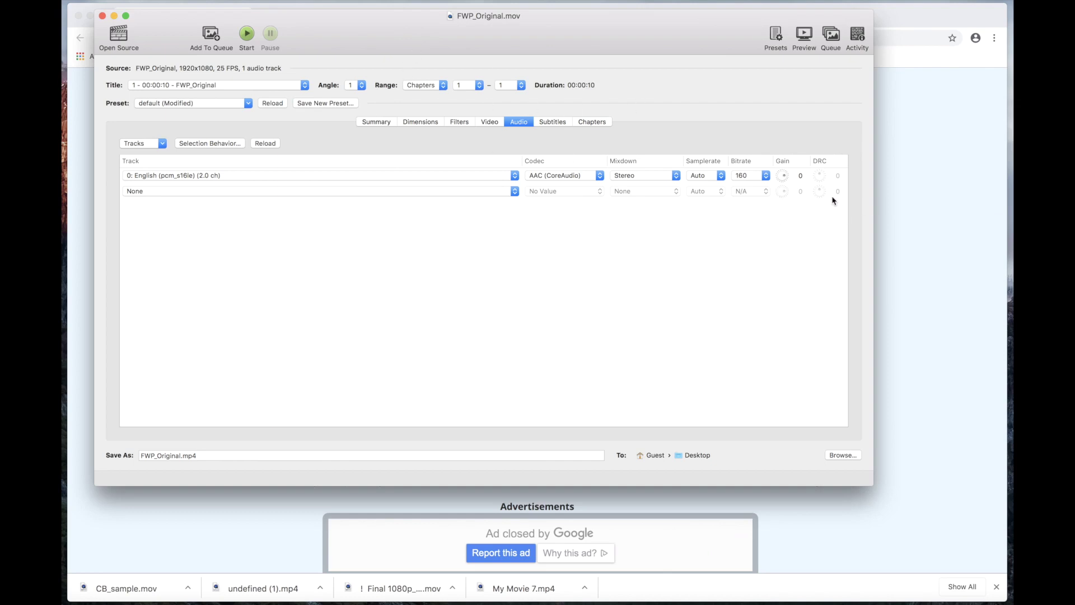
pyautogui.click(766, 176)
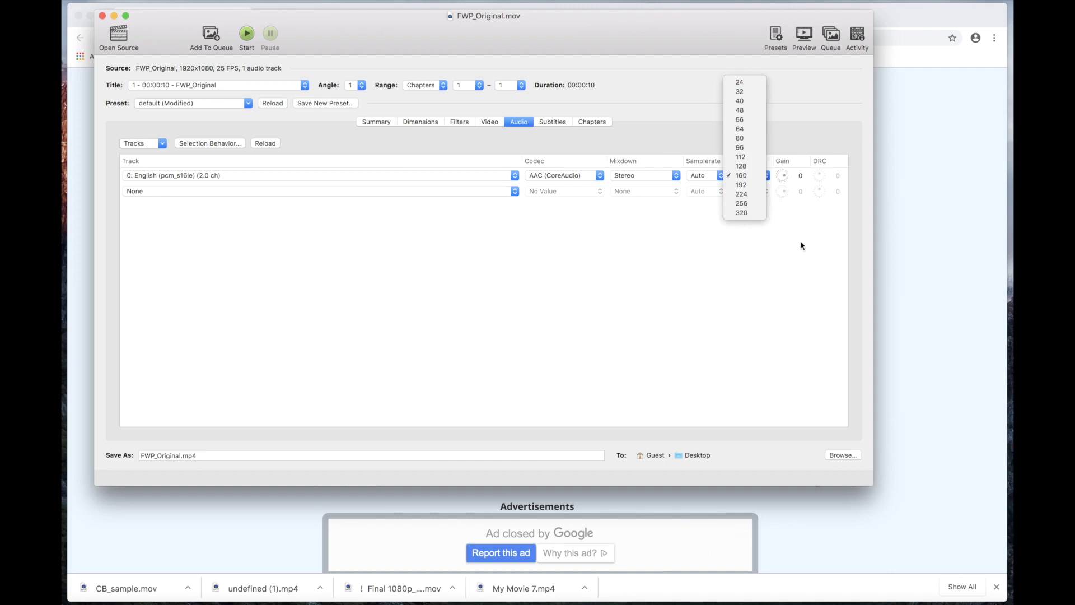
pyautogui.click(814, 251)
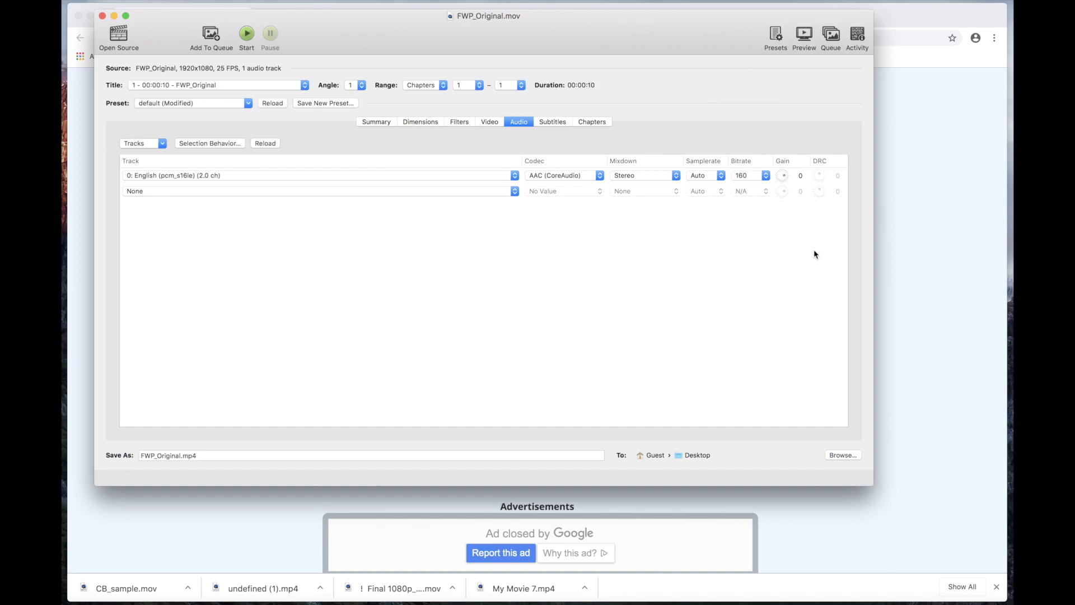
pyautogui.click(766, 178)
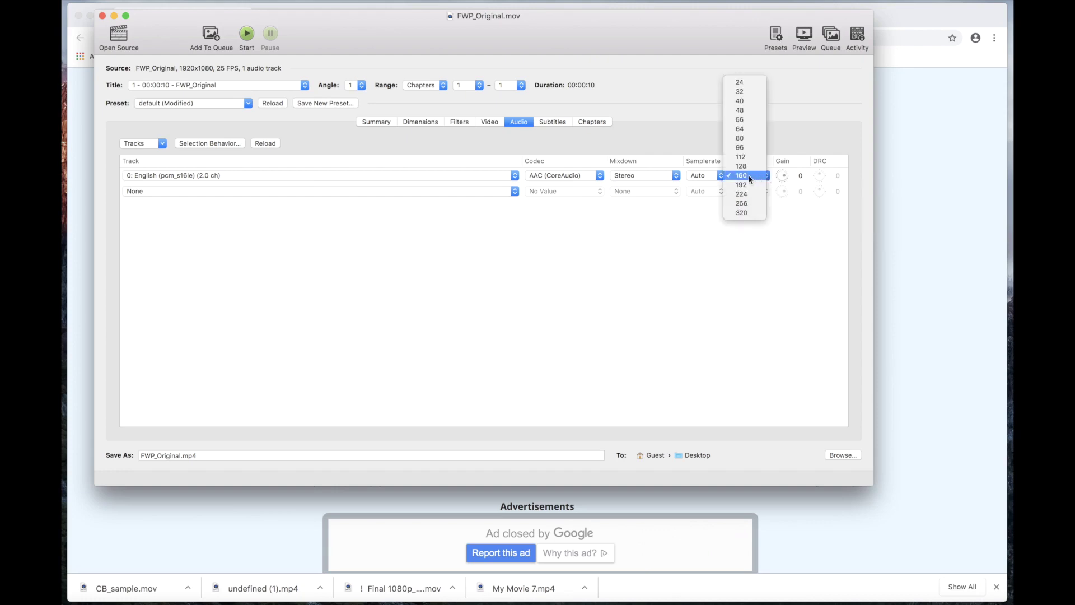
pyautogui.click(860, 167)
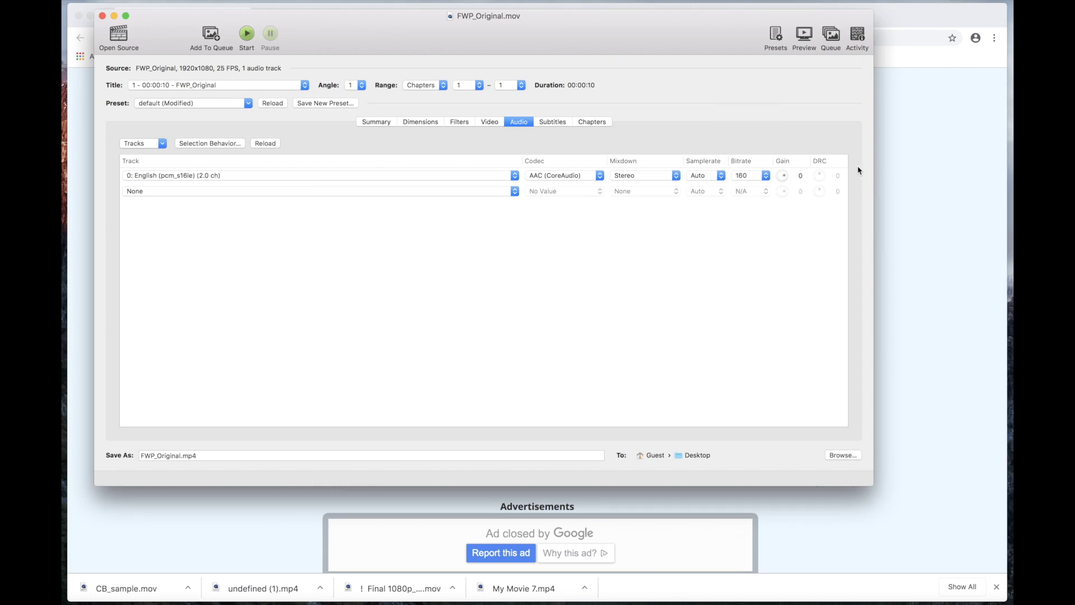
# - Review the subtitle and chapter settings, and recheck the summary, dimensions, filters, video and audio settings
pyautogui.click(554, 123)
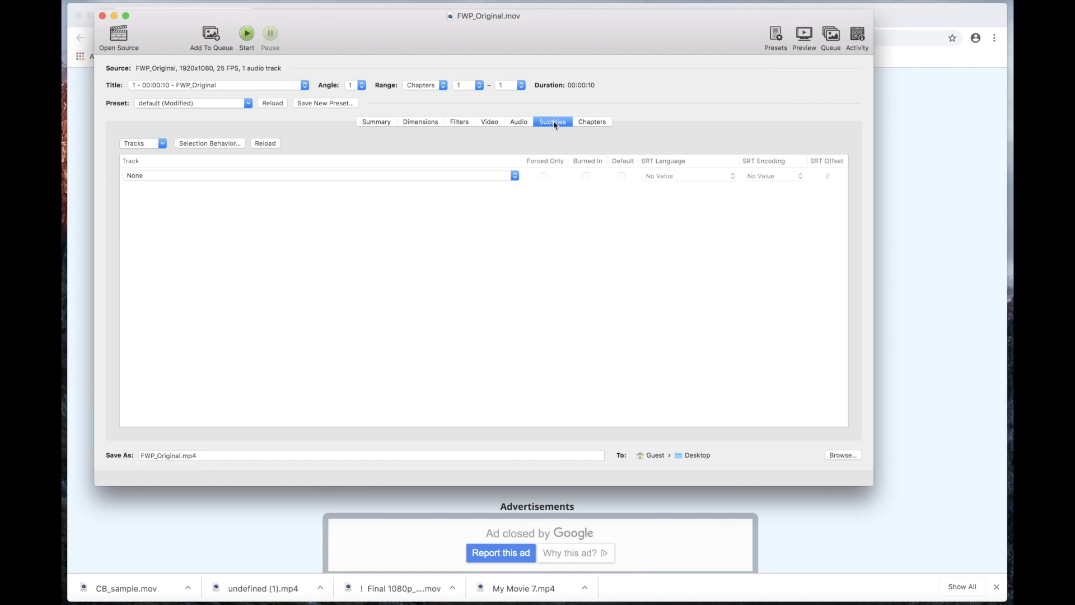
pyautogui.click(606, 122)
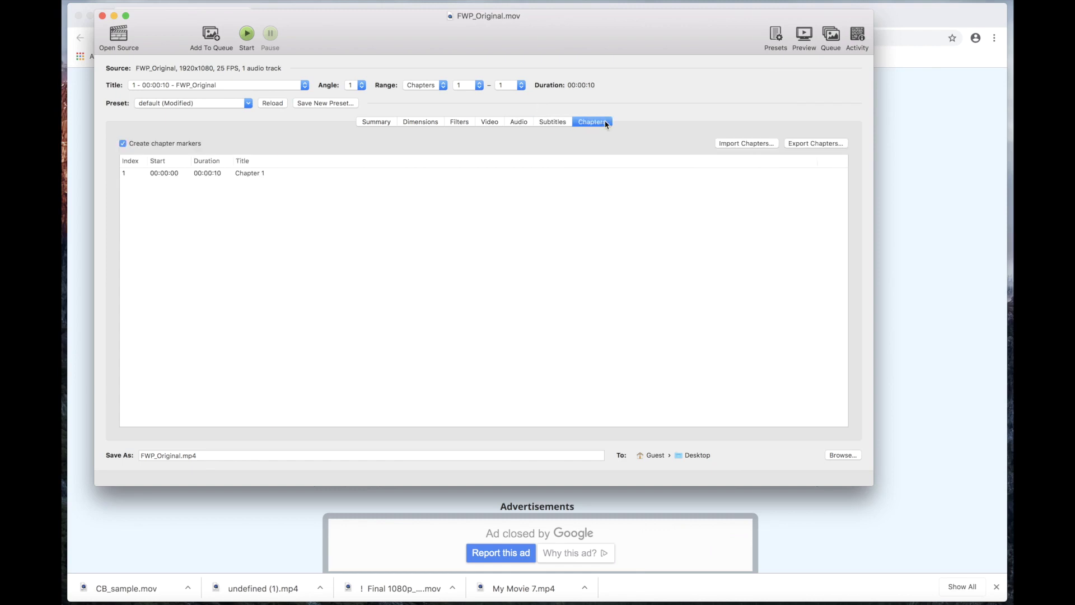
pyautogui.click(553, 123)
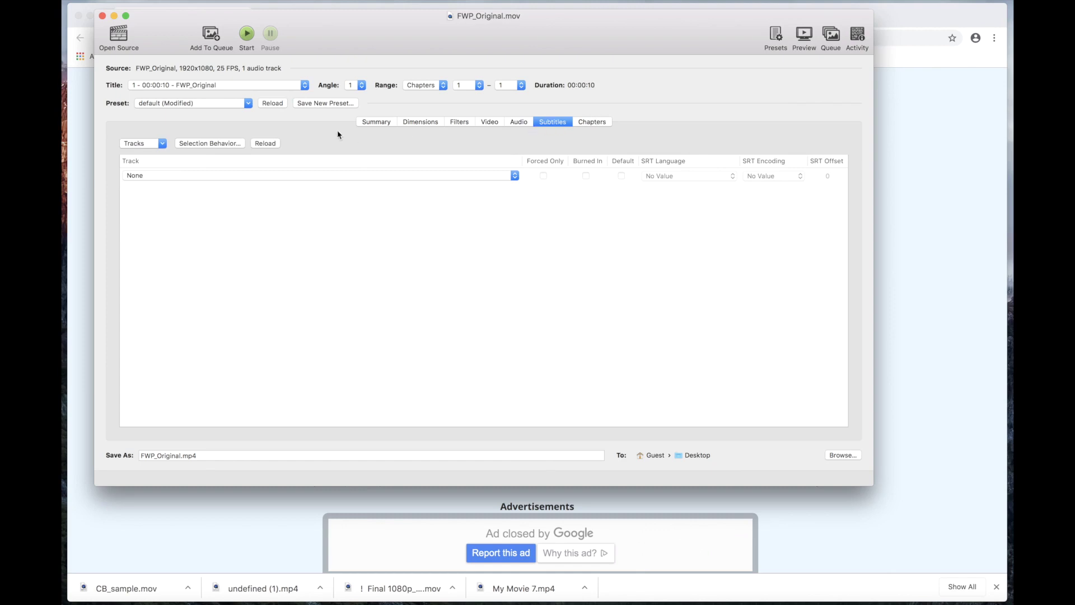
pyautogui.click(374, 122)
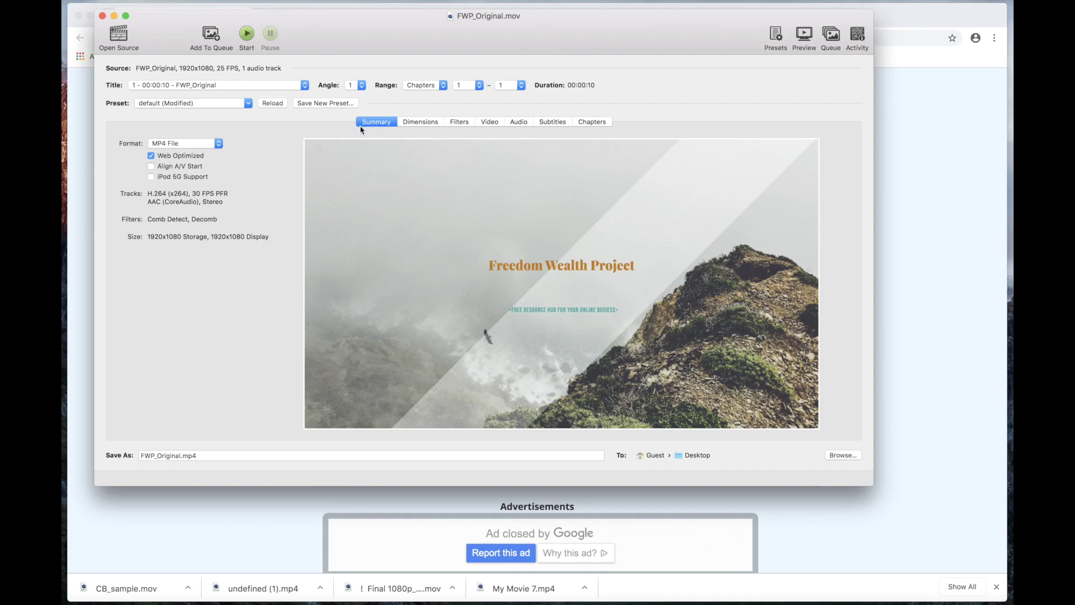
pyautogui.moveTo(403, 157)
pyautogui.click(419, 123)
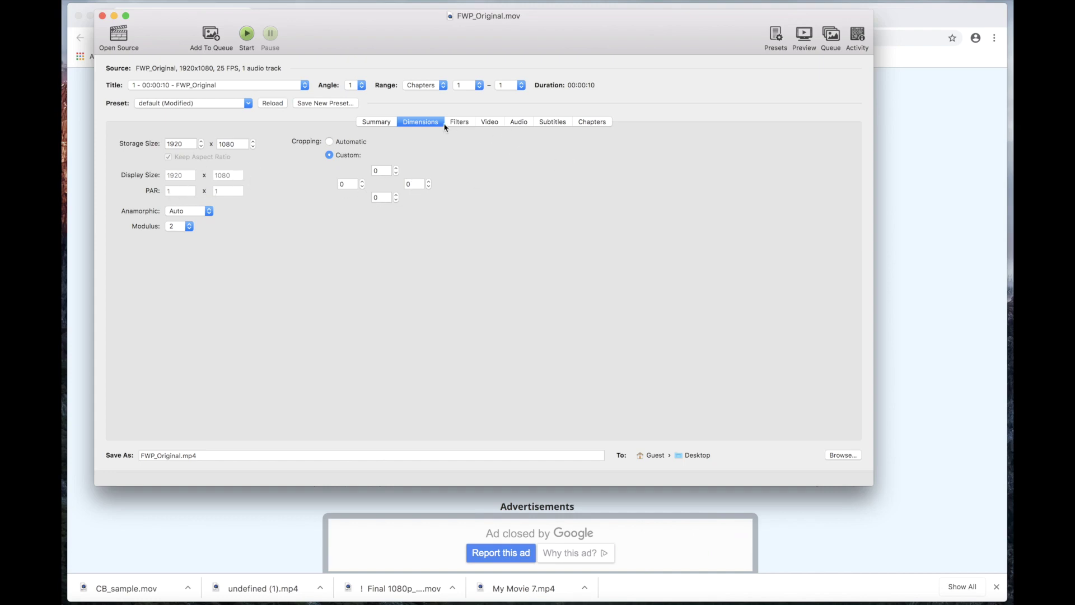
pyautogui.click(458, 123)
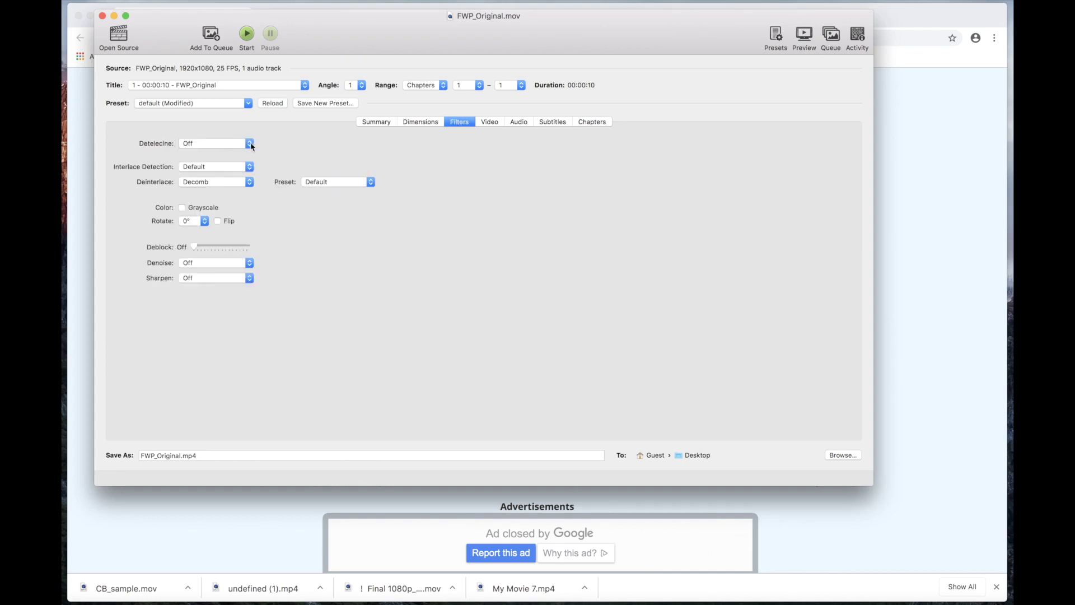
pyautogui.click(485, 122)
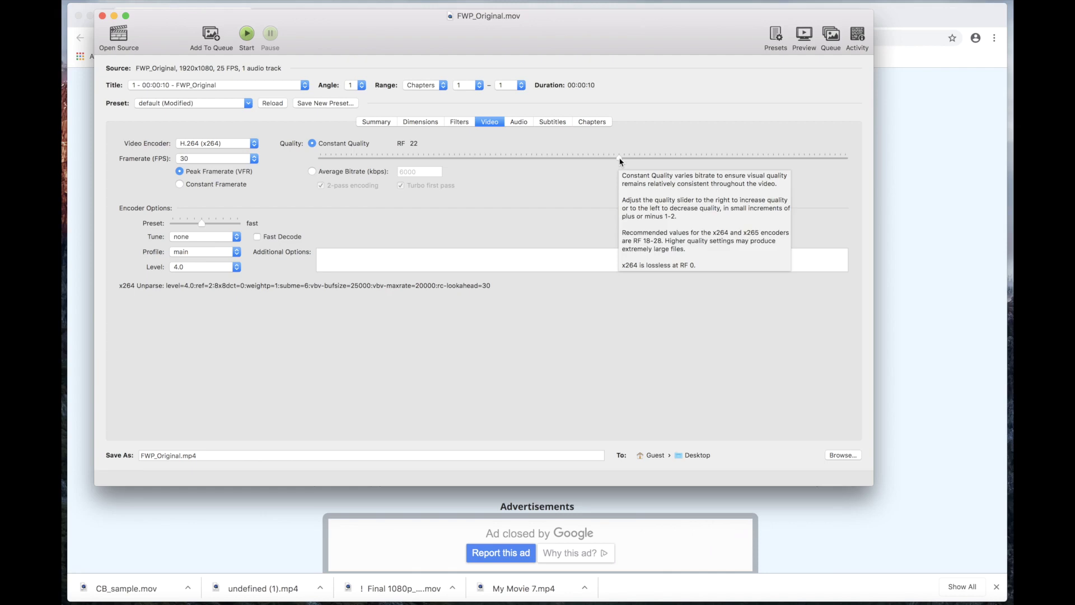
pyautogui.click(519, 124)
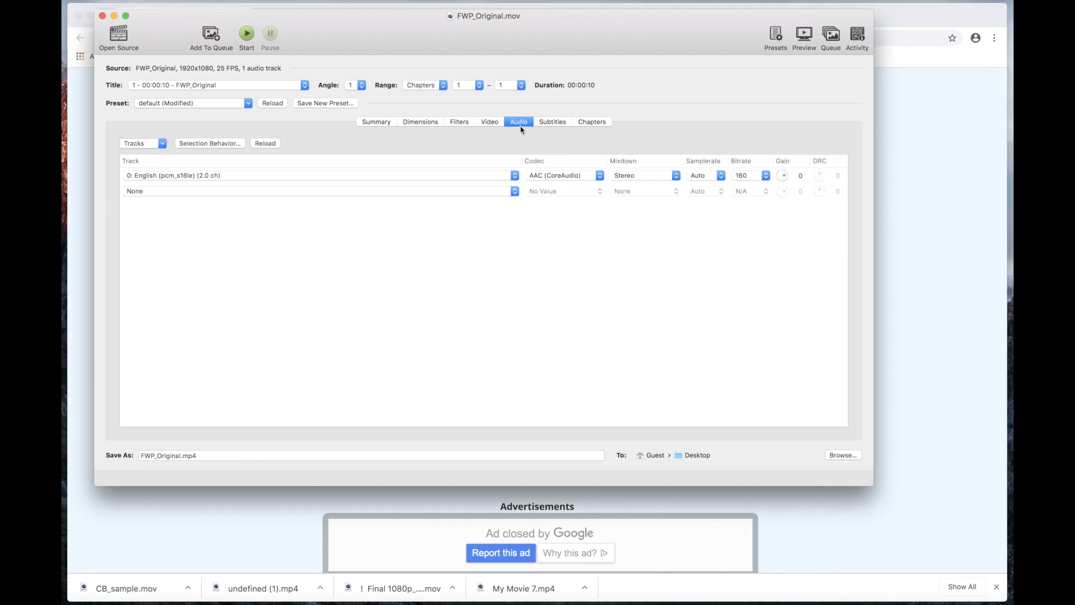
pyautogui.click(558, 124)
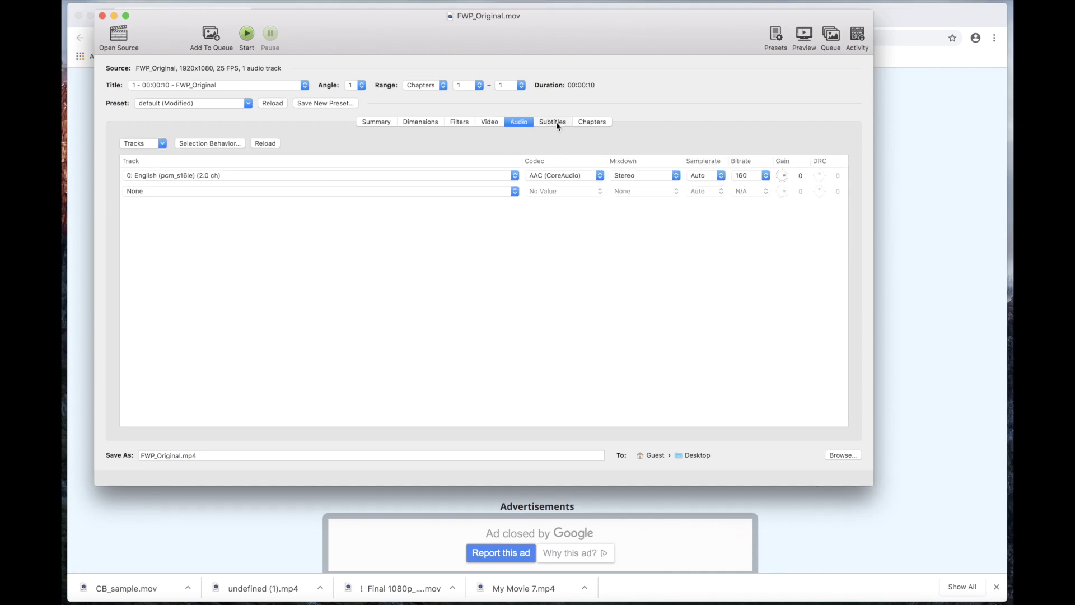
pyautogui.click(597, 122)
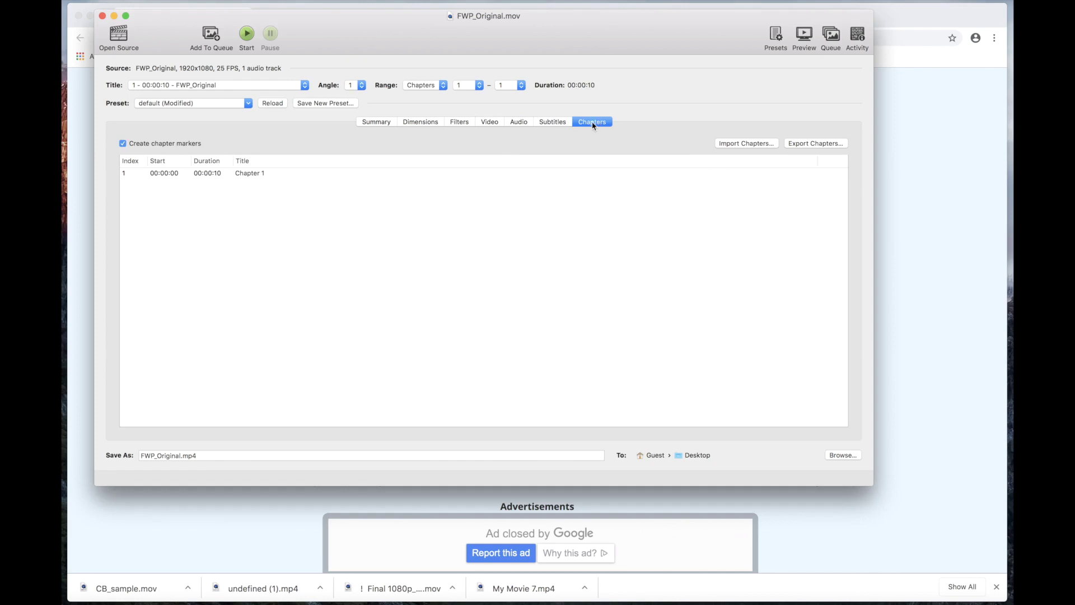
pyautogui.click(377, 122)
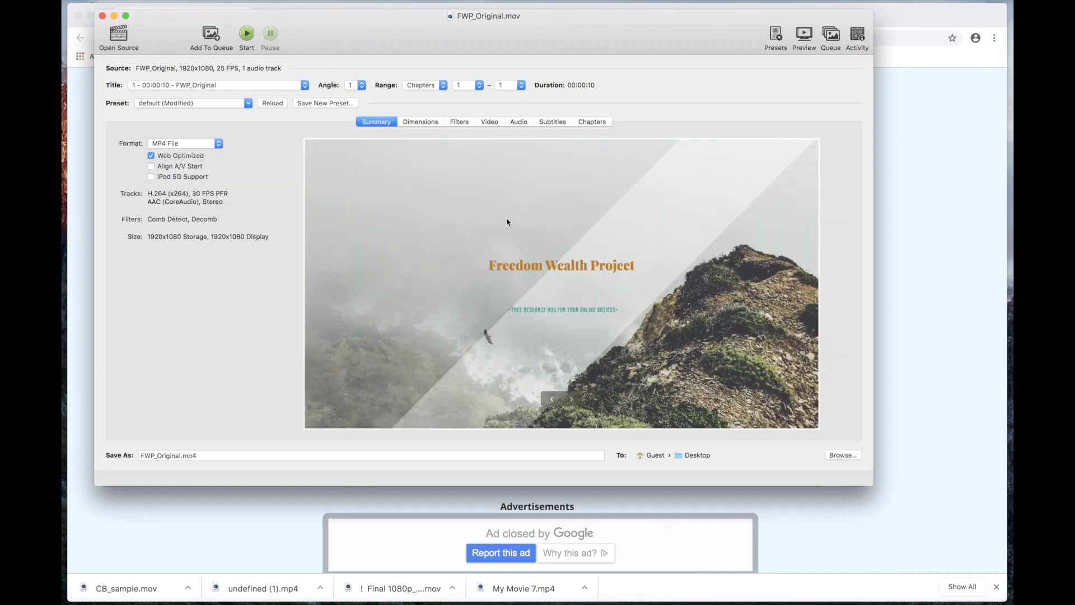
# - Encode the video to FWP_Original.mp4 on the Desktop, and minimize the browser window behind it
pyautogui.click(248, 37)
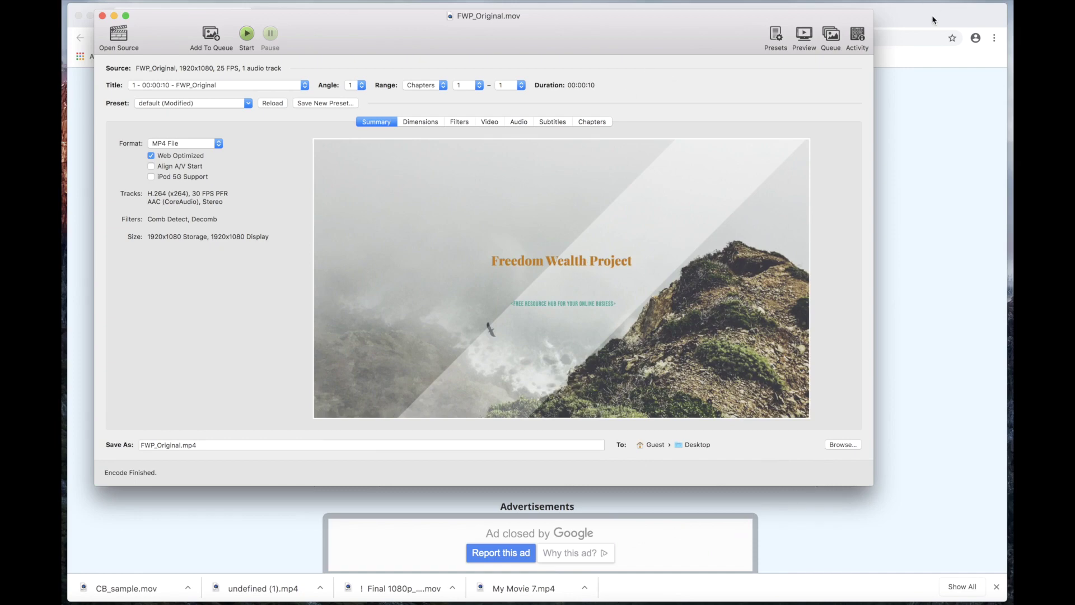
pyautogui.click(951, 22)
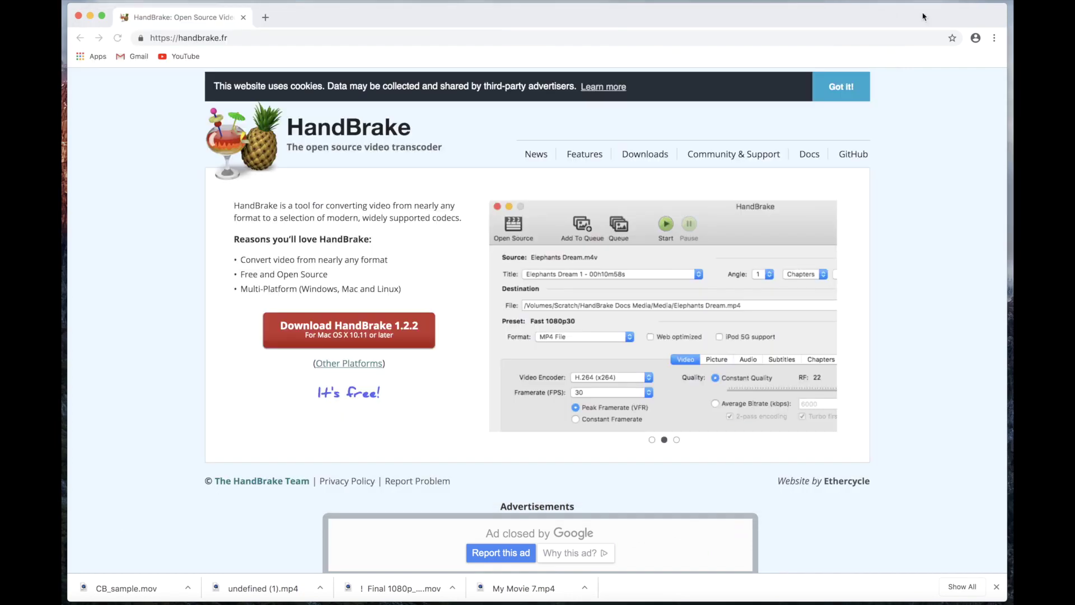
pyautogui.click(90, 16)
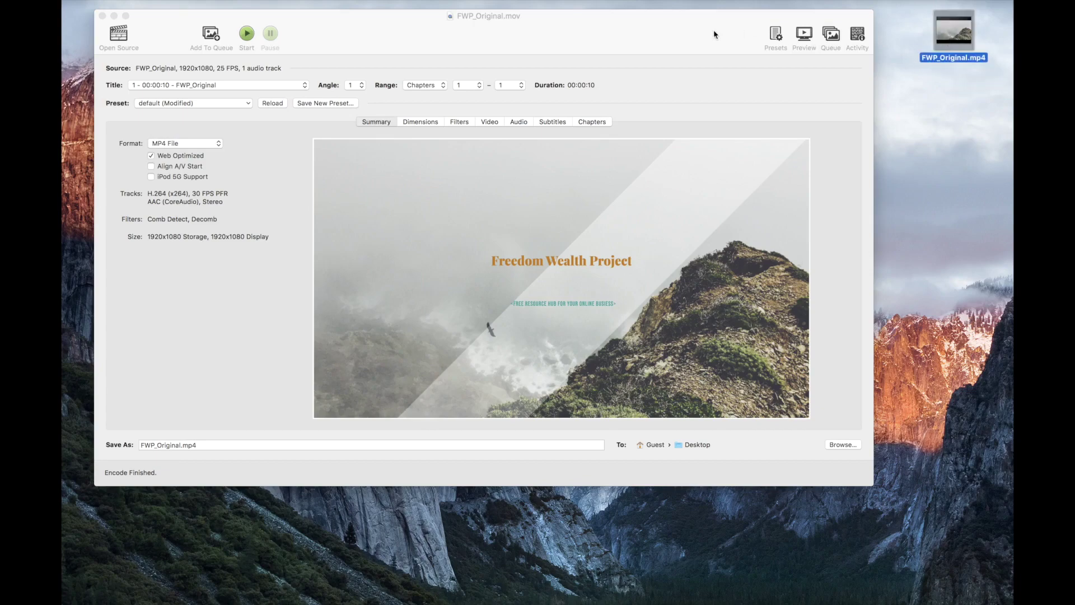
# - Move the HandBrake window out of the way and place FWP_Original.mov and FWP_Original.mp4 side by side above it on the desktop
pyautogui.moveTo(714, 35); pyautogui.dragTo(828, 97)
pyautogui.moveTo(175, 126)
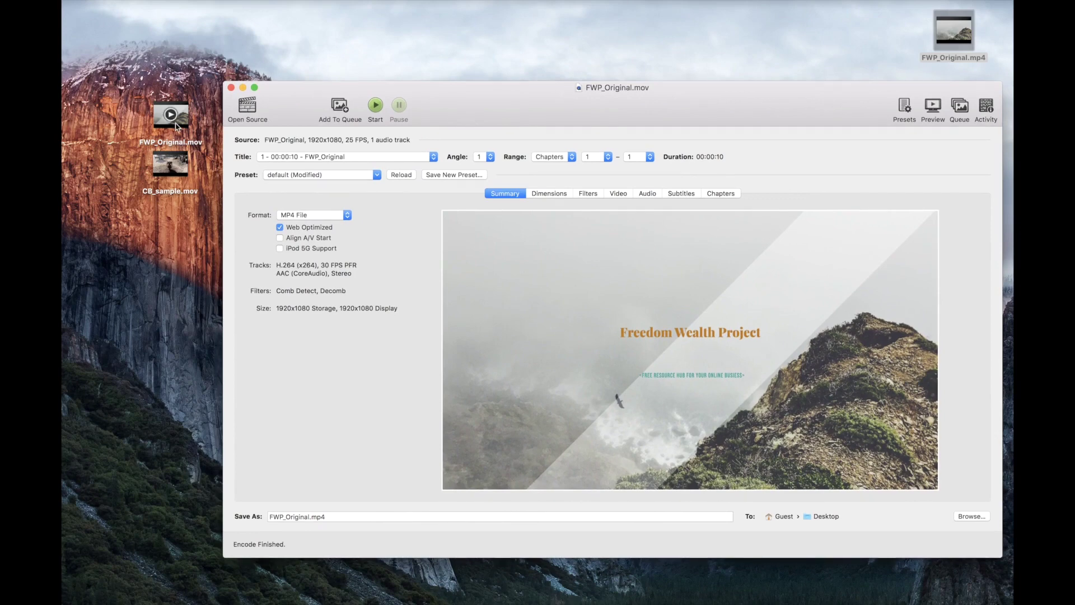
pyautogui.moveTo(175, 126); pyautogui.dragTo(616, 34)
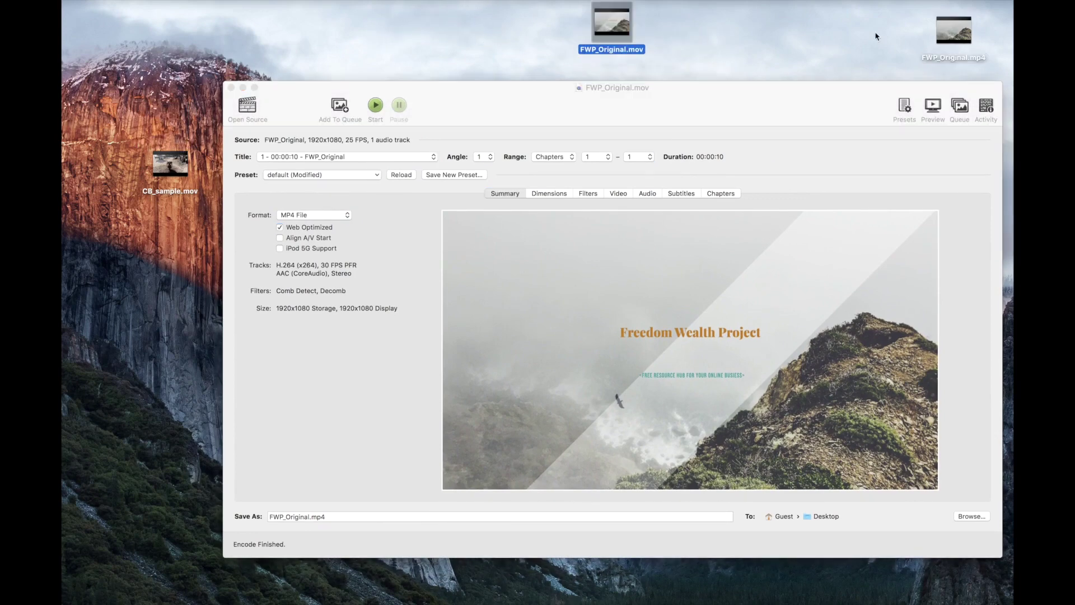
pyautogui.moveTo(953, 29); pyautogui.dragTo(696, 29)
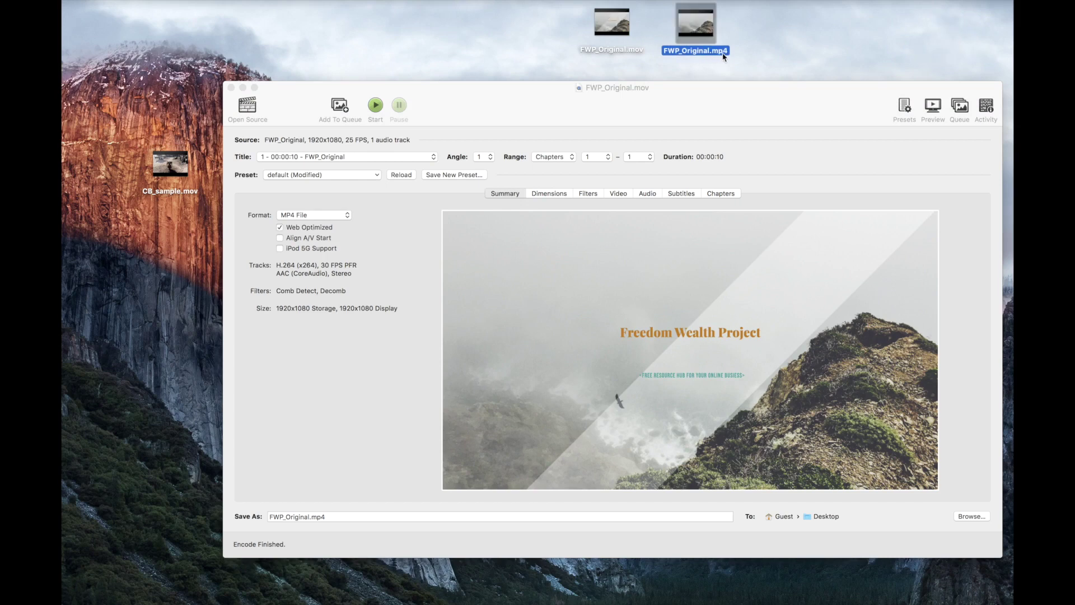
# - Show the file info of FWP_Original.mov and place its info window beside the desktop file icons to read the size
pyautogui.click(609, 34)
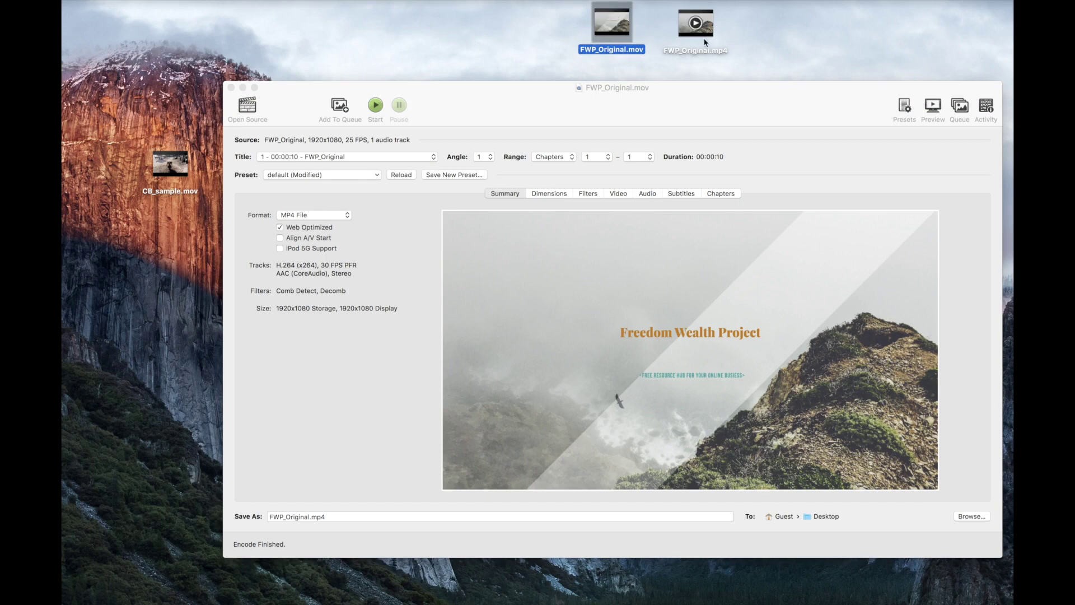
pyautogui.rightClick(597, 35)
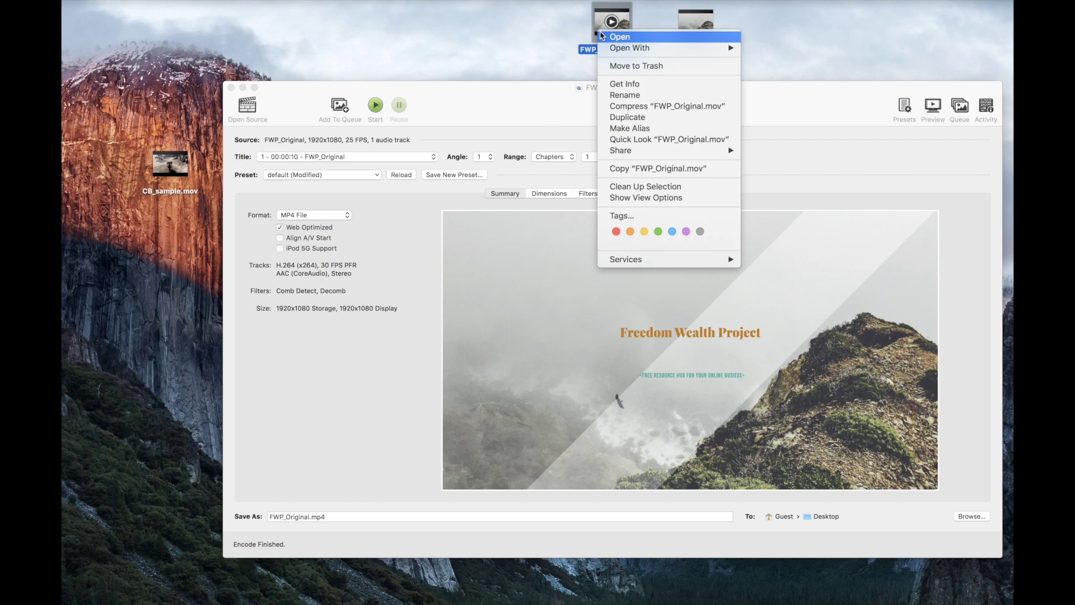
pyautogui.click(643, 84)
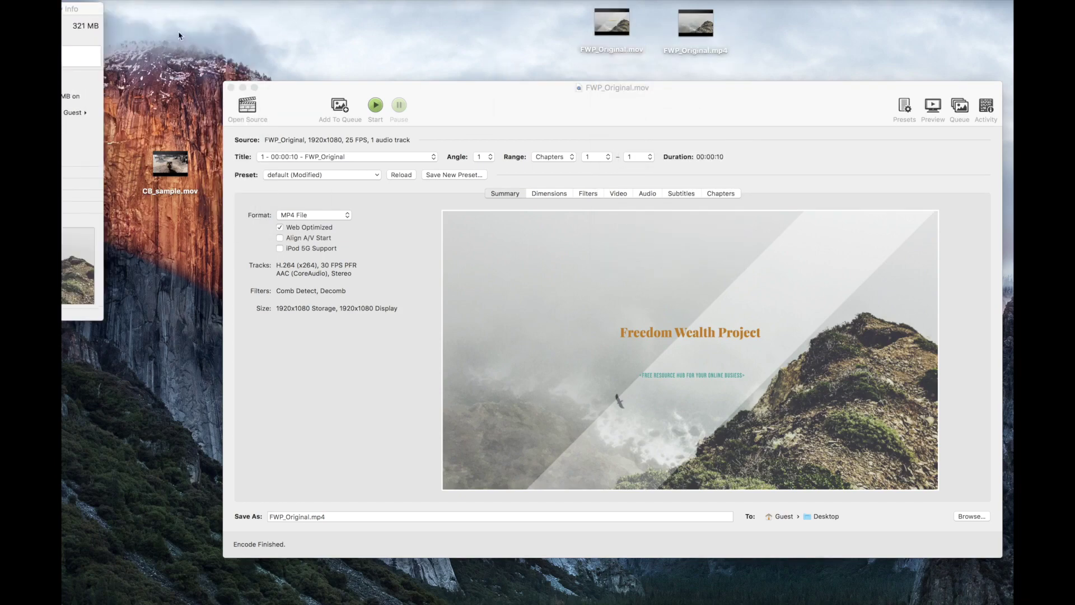
pyautogui.moveTo(109, 12); pyautogui.dragTo(571, 30)
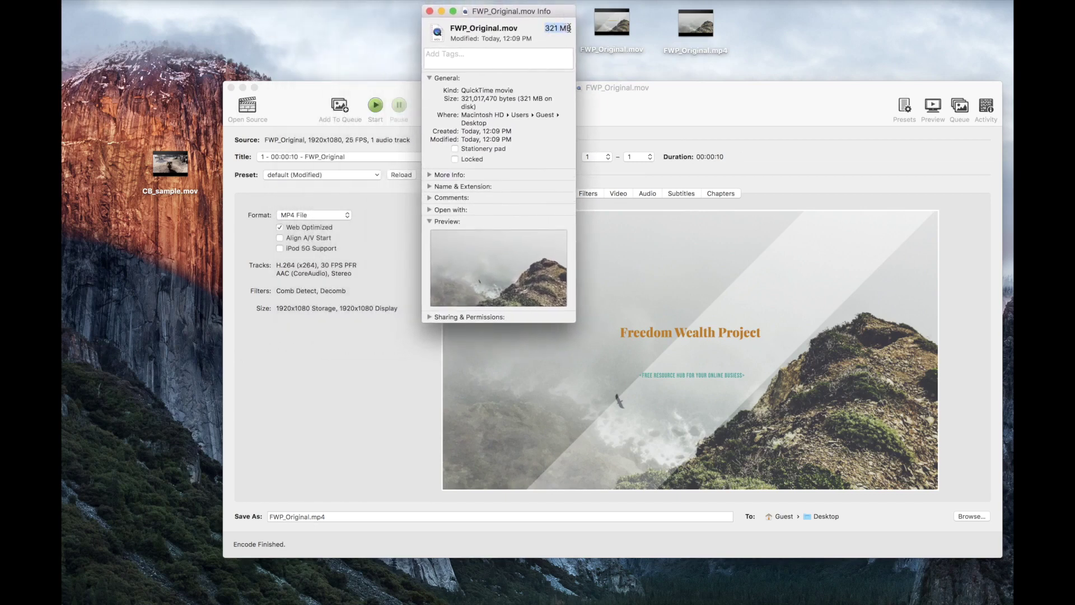
# - Compare the size in the file info of FWP_Original.mp4 side by side with that of FWP_Original.mov, and dismiss both info windows
pyautogui.click(686, 35)
pyautogui.rightClick(686, 34)
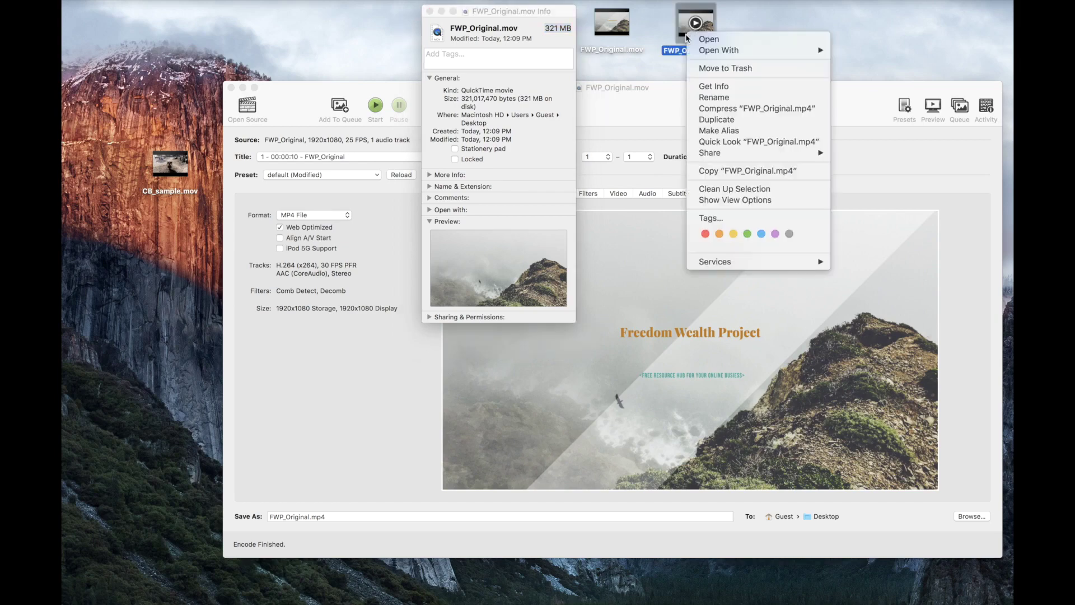
pyautogui.click(714, 86)
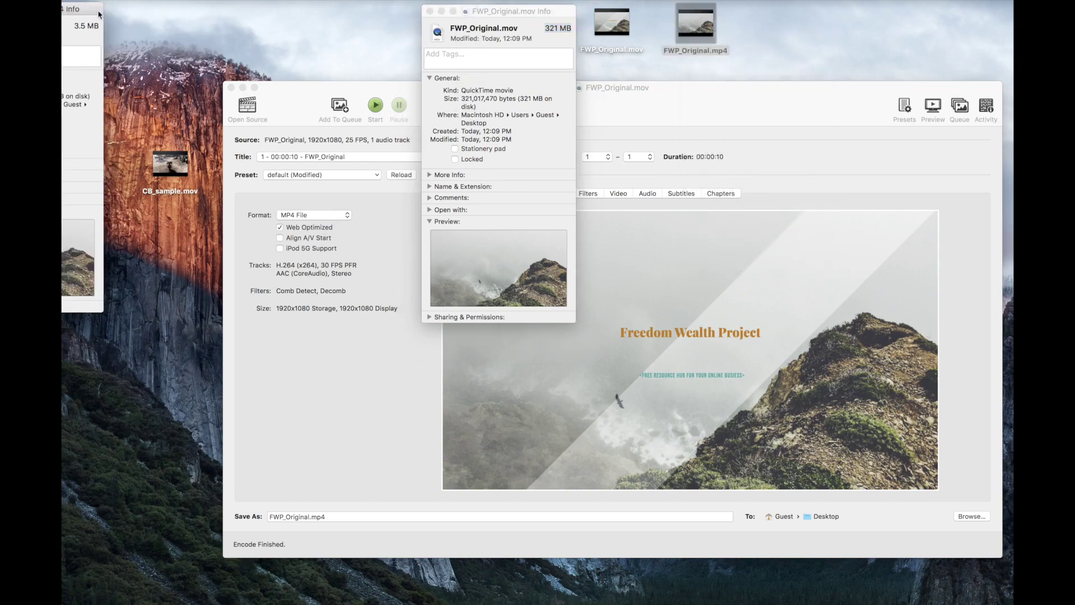
pyautogui.moveTo(97, 12); pyautogui.dragTo(726, 14)
pyautogui.moveTo(731, 16); pyautogui.dragTo(733, 16)
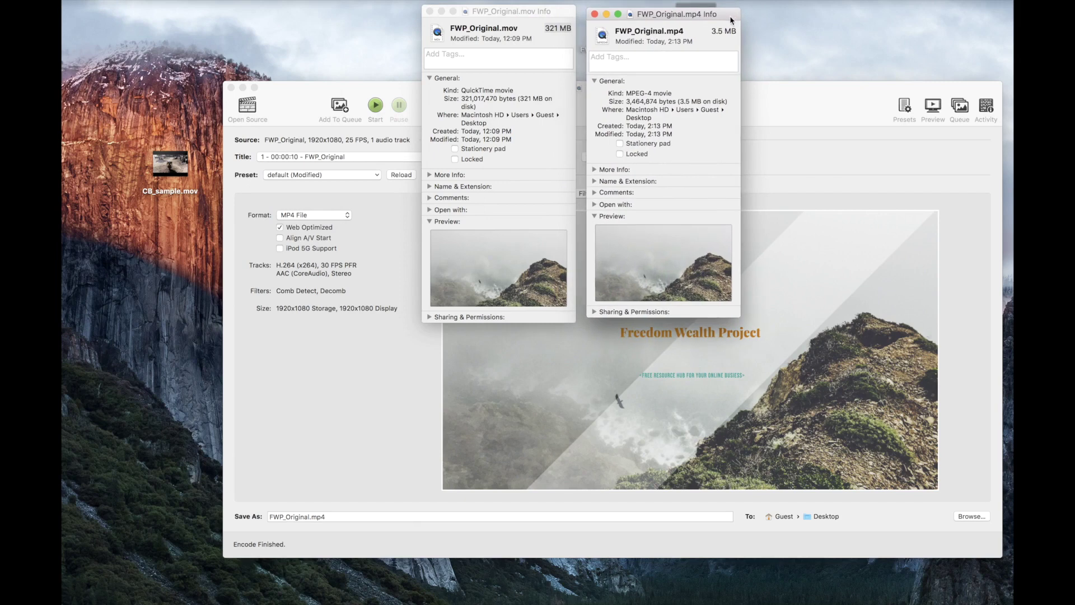
pyautogui.moveTo(682, 102); pyautogui.dragTo(698, 100)
pyautogui.moveTo(710, 31); pyautogui.dragTo(733, 29)
pyautogui.click(811, 49)
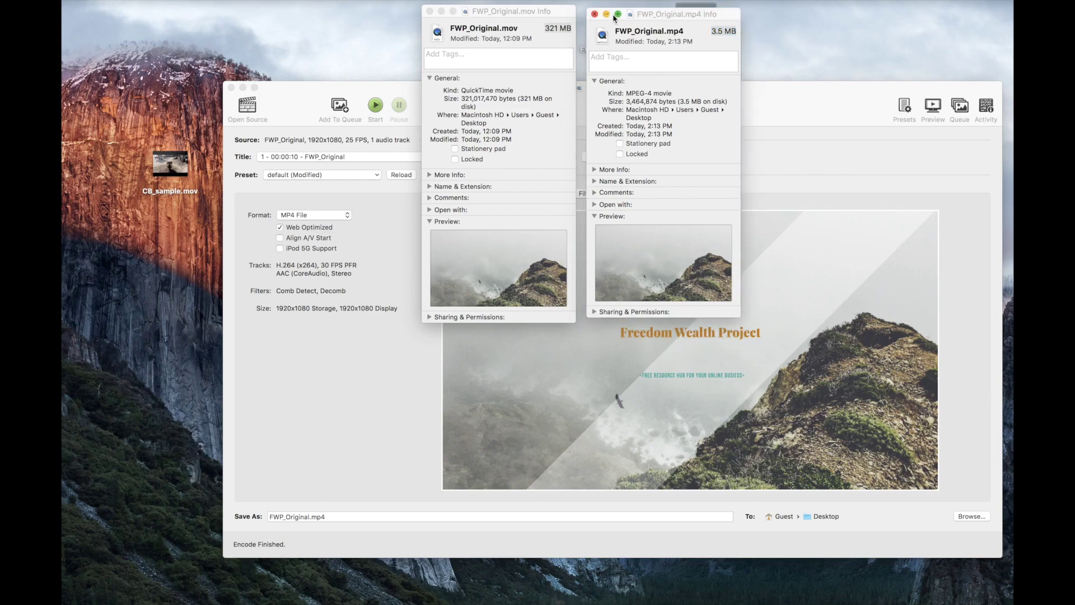
pyautogui.click(607, 14)
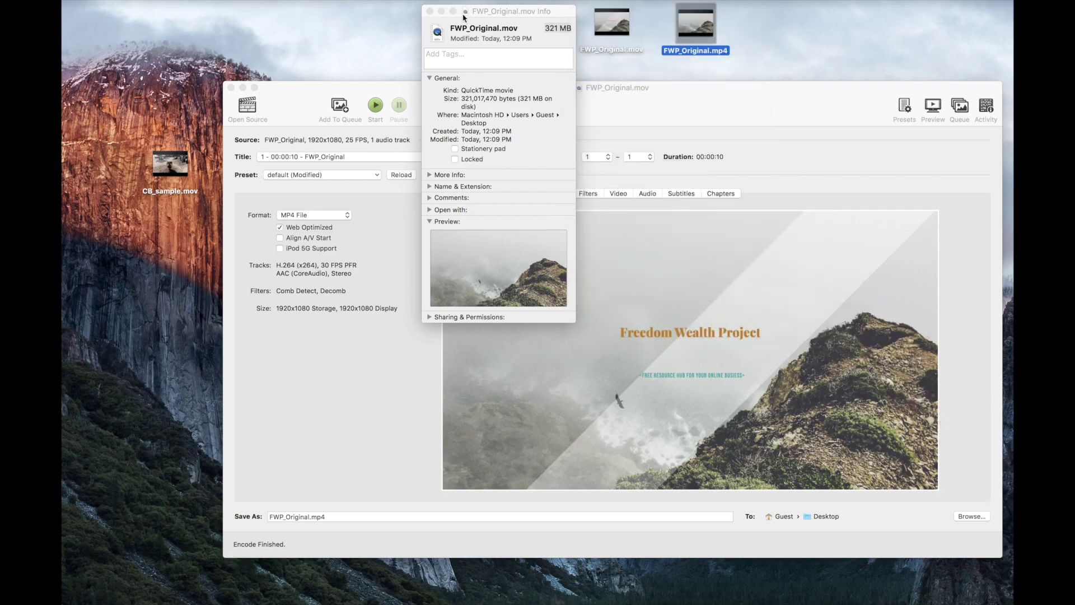
pyautogui.click(442, 12)
pyautogui.click(442, 15)
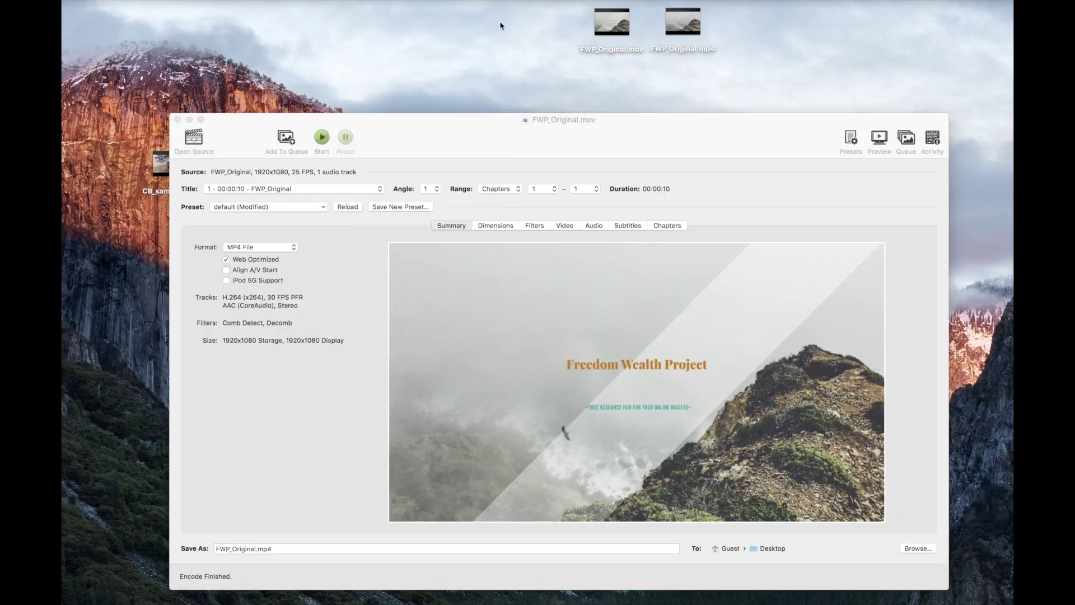
# - Play FWP_Original.mov from the desktop to check its picture quality, pause it, and put the player window away
pyautogui.doubleClick(622, 34)
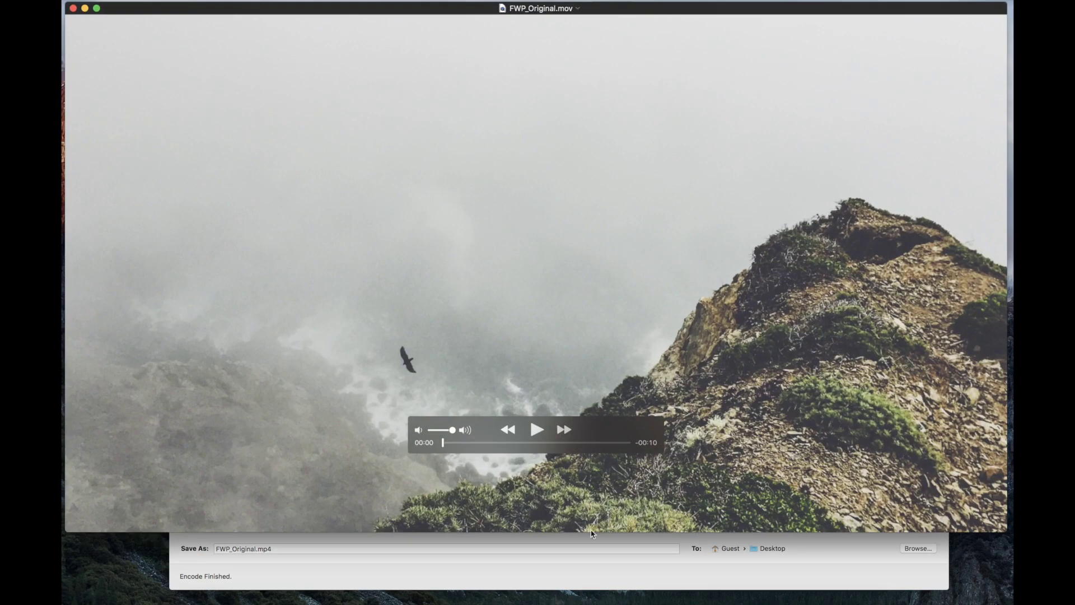
pyautogui.click(536, 430)
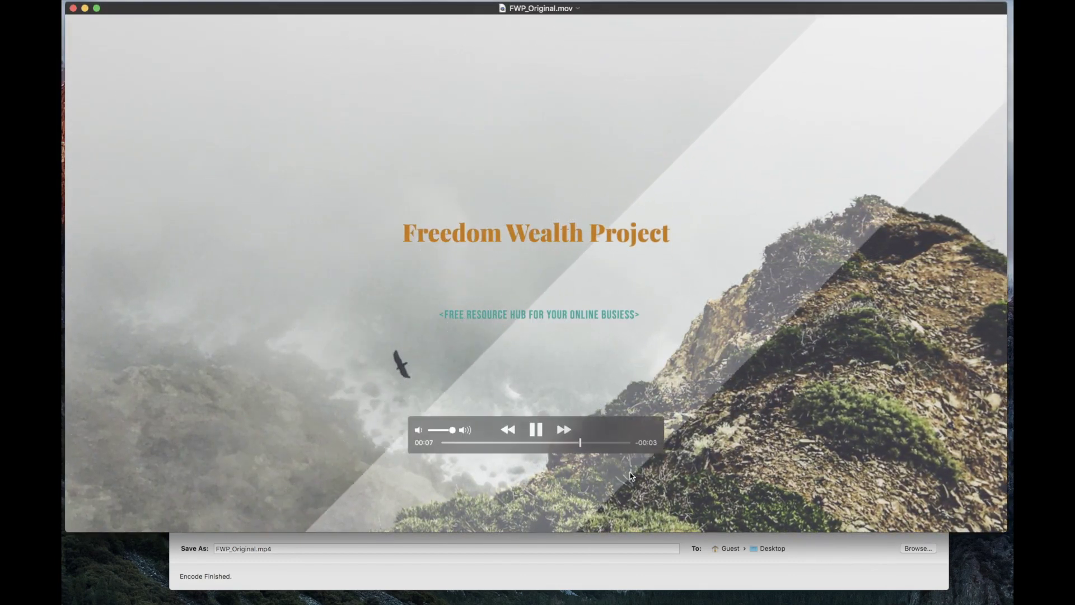
pyautogui.click(535, 434)
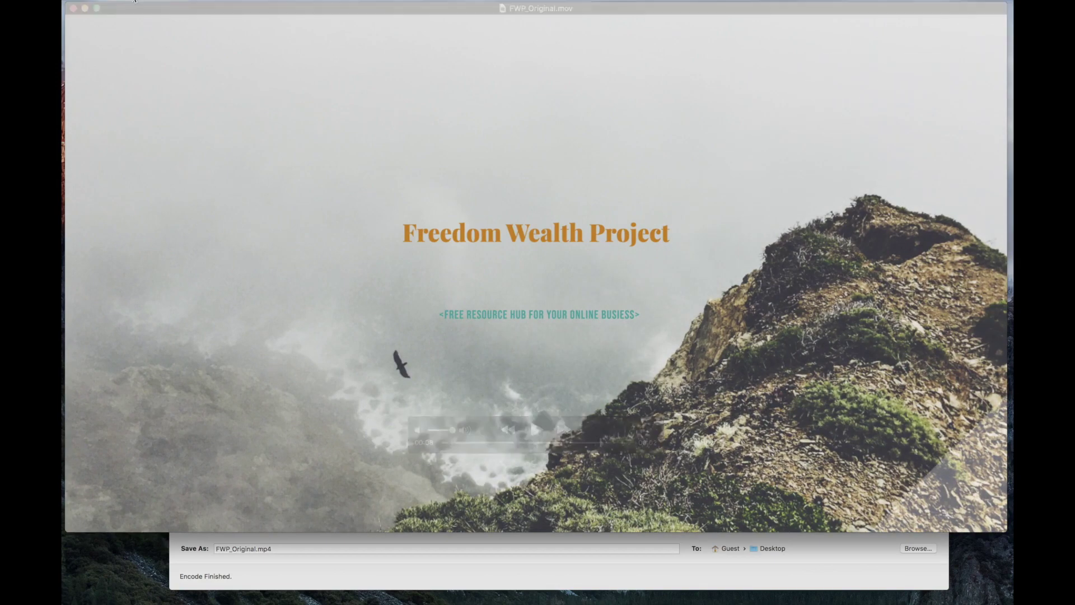
pyautogui.click(85, 9)
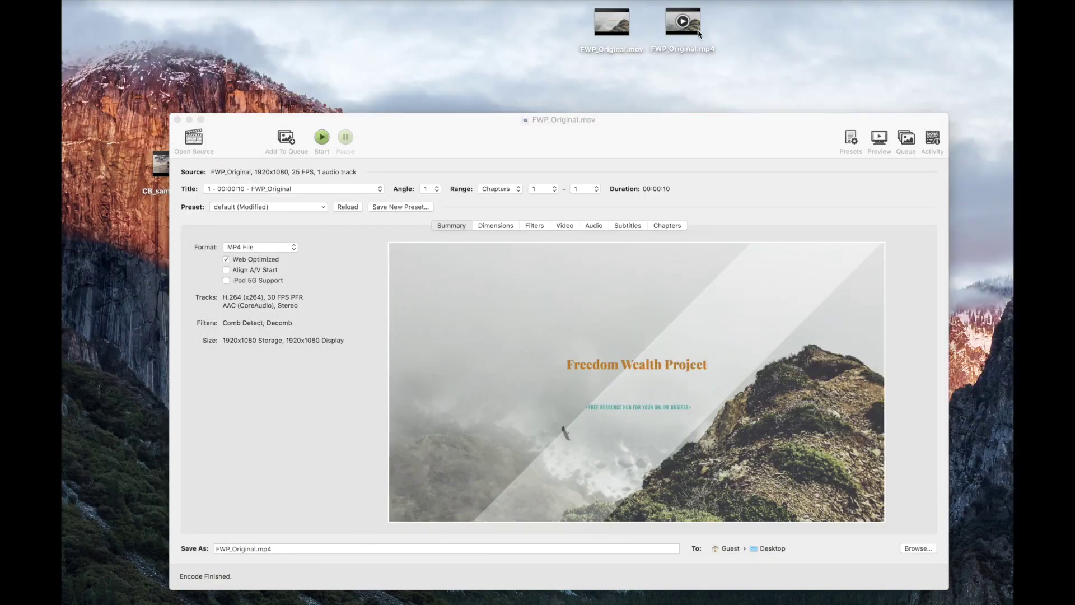
# - Play the compressed FWP_Original.mp4 from the desktop to check its picture quality, and close the player window
pyautogui.click(694, 33)
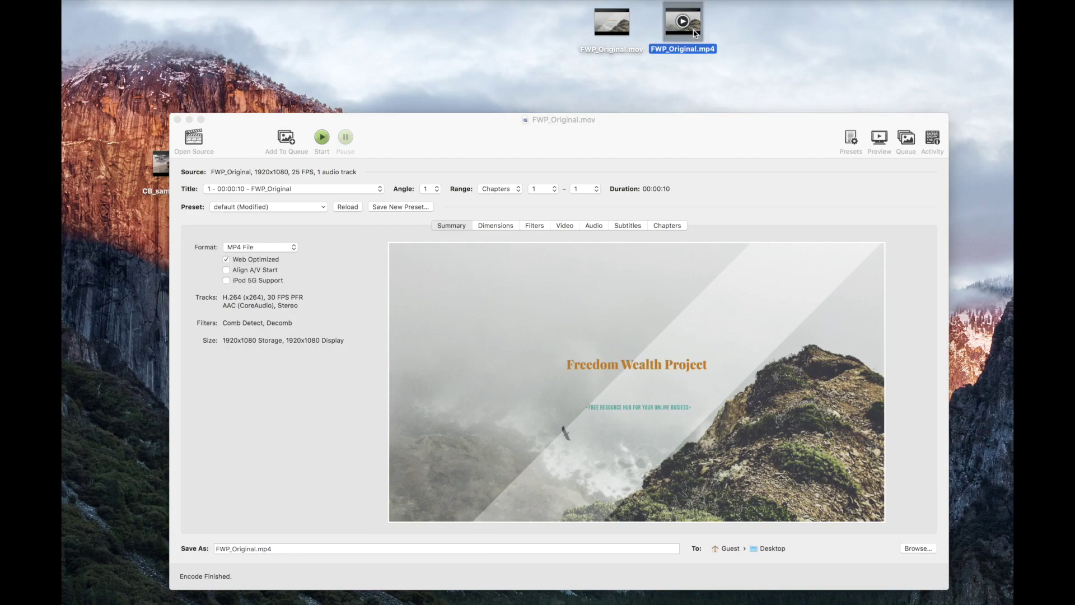
pyautogui.doubleClick(694, 33)
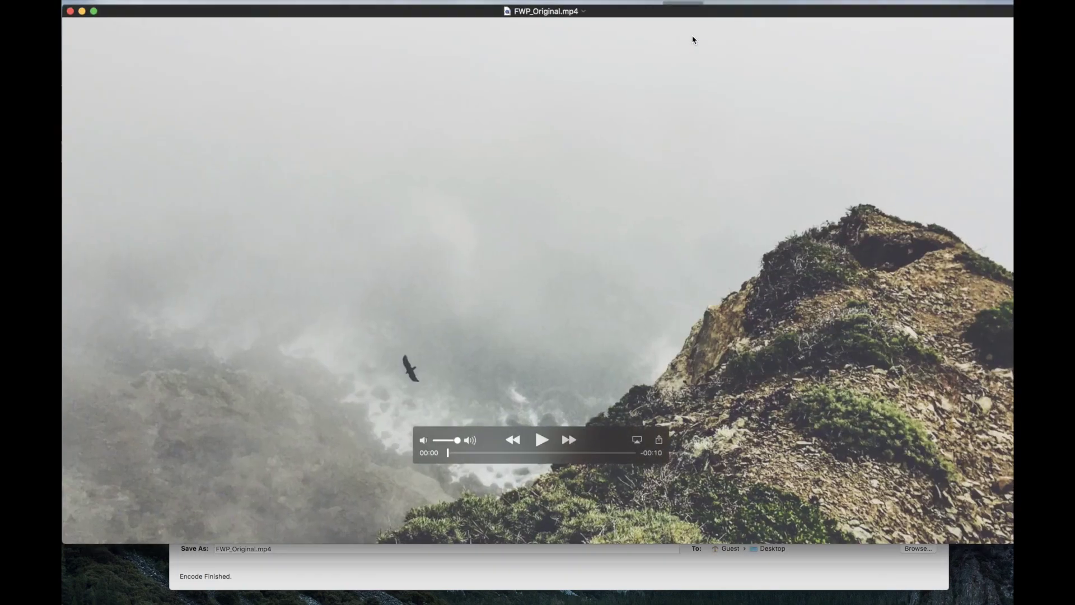
pyautogui.click(542, 441)
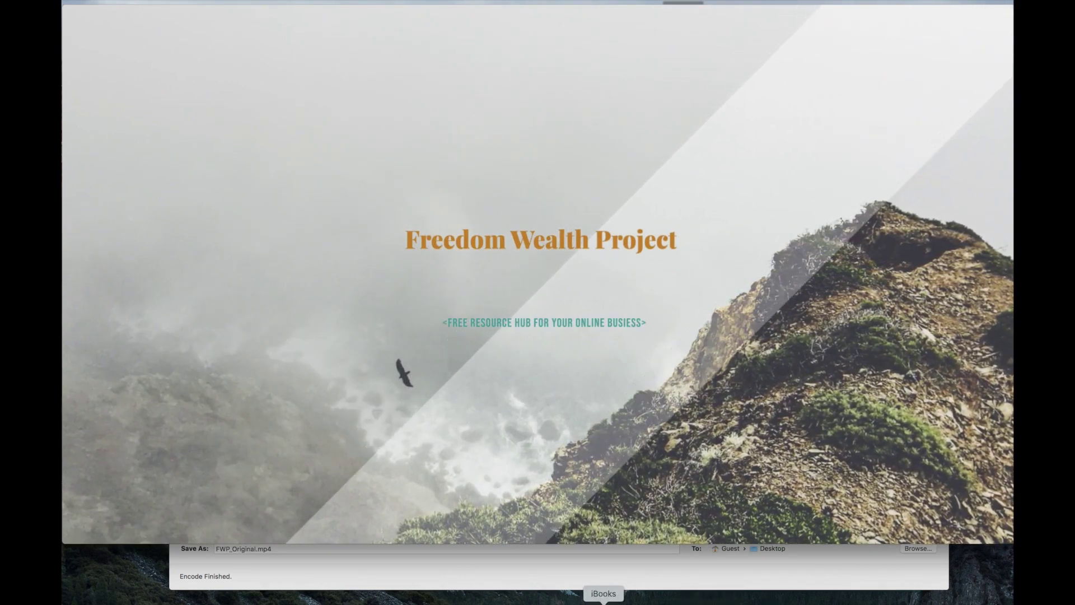
pyautogui.press('super+w')
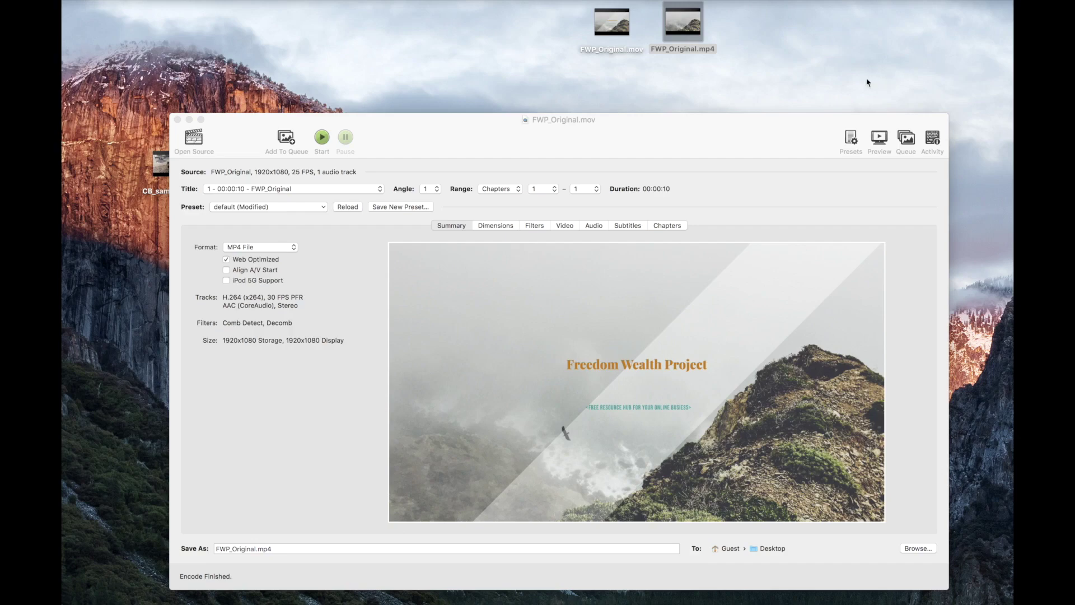
# - Reposition the HandBrake window on the desktop and load CB_Original.mov from the Desktop as the new source
pyautogui.moveTo(748, 137); pyautogui.dragTo(759, 42)
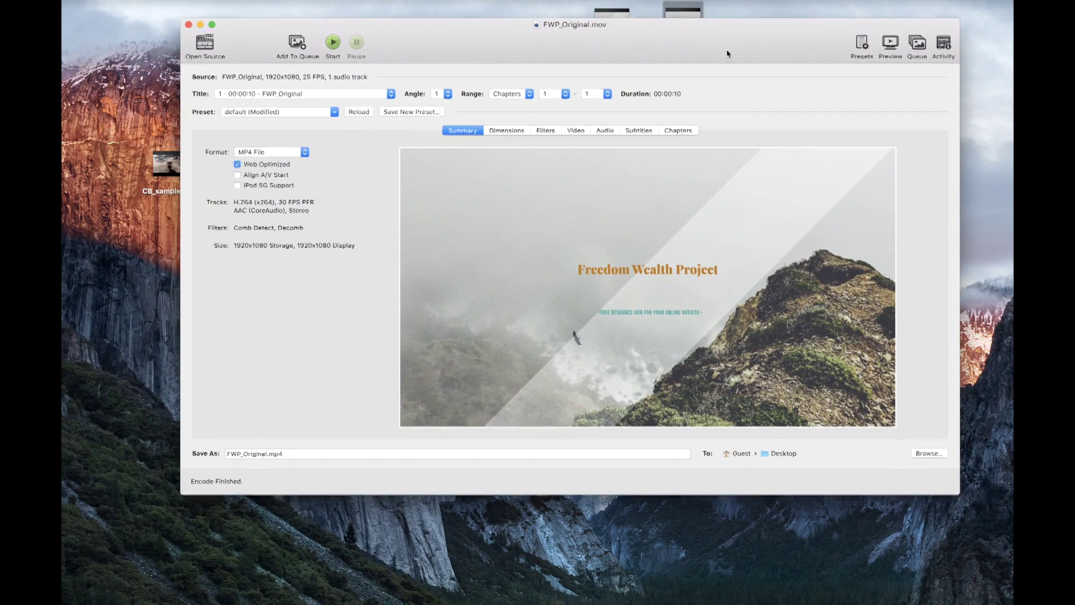
pyautogui.moveTo(726, 48); pyautogui.dragTo(684, 100)
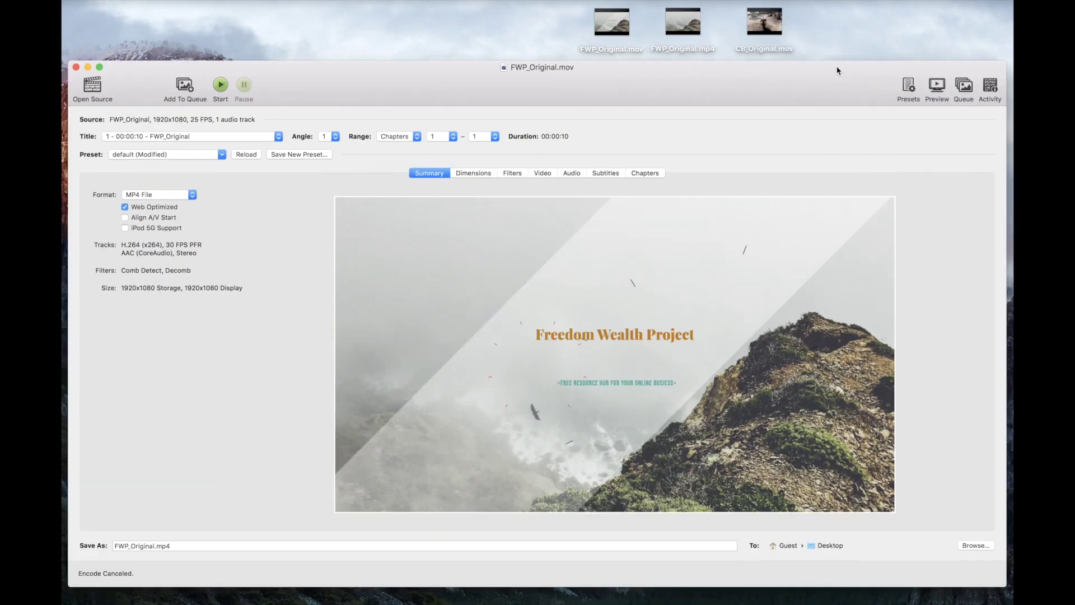
pyautogui.click(90, 88)
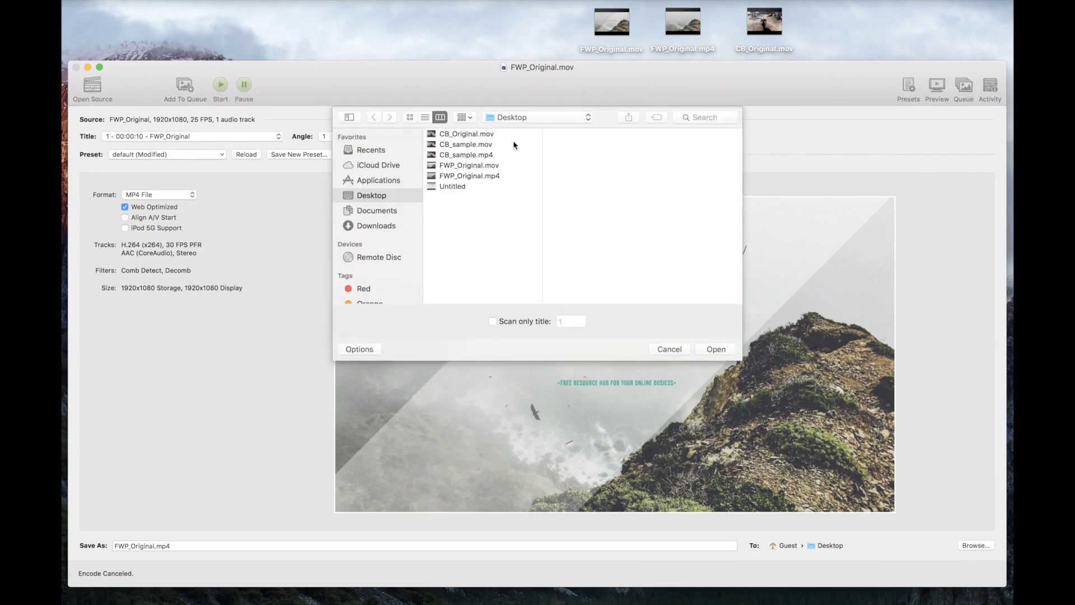
pyautogui.click(462, 136)
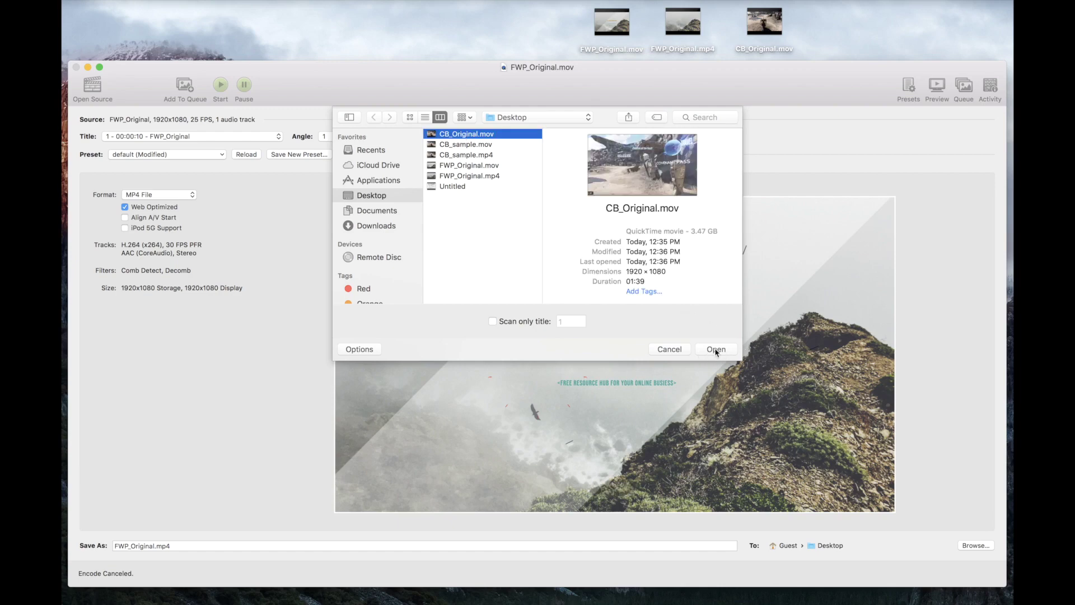
pyautogui.click(717, 351)
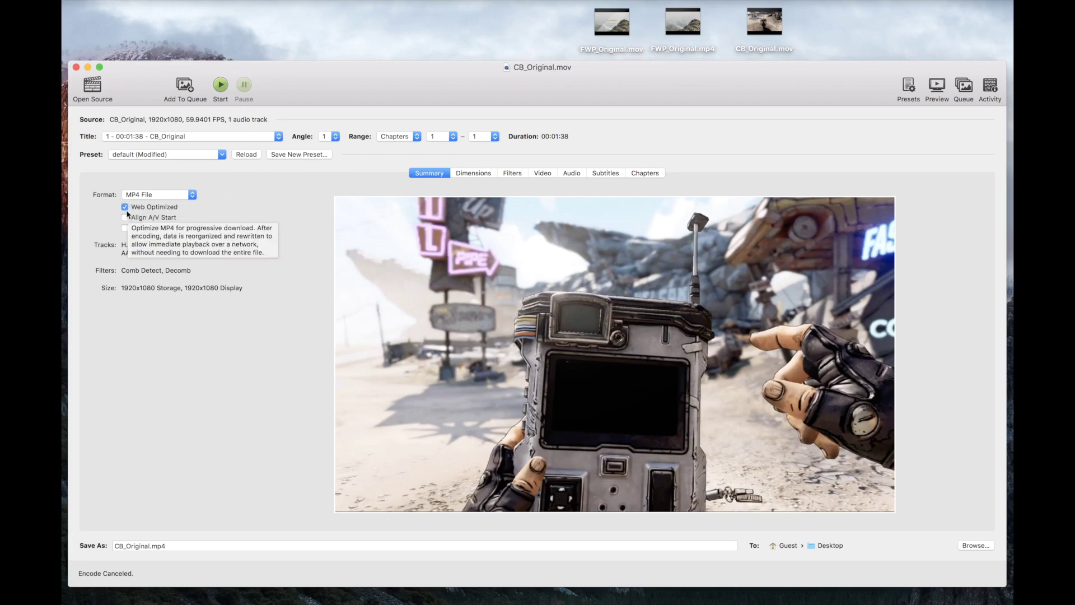
# - Review the dimensions, filters, video, audio, subtitle and chapter settings for CB_Original.mov, and return to its summary
pyautogui.click(473, 173)
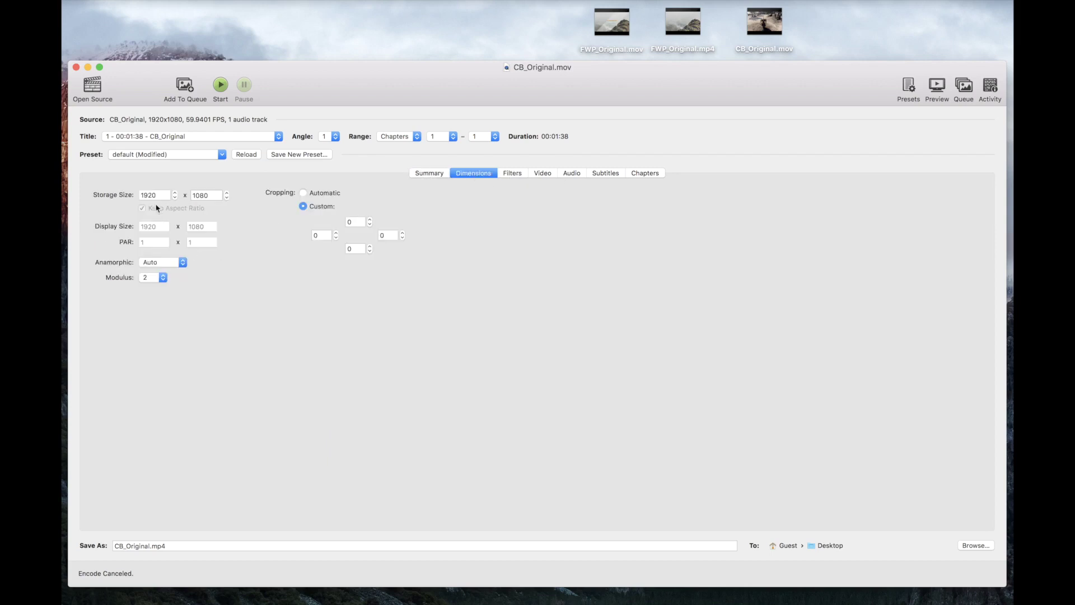
pyautogui.click(515, 176)
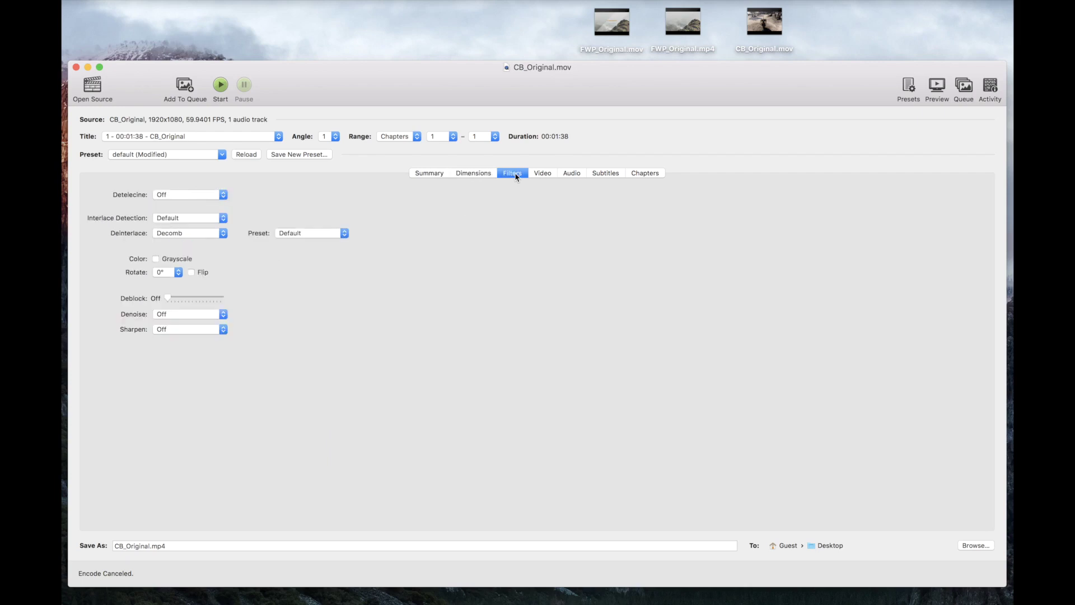
pyautogui.click(548, 175)
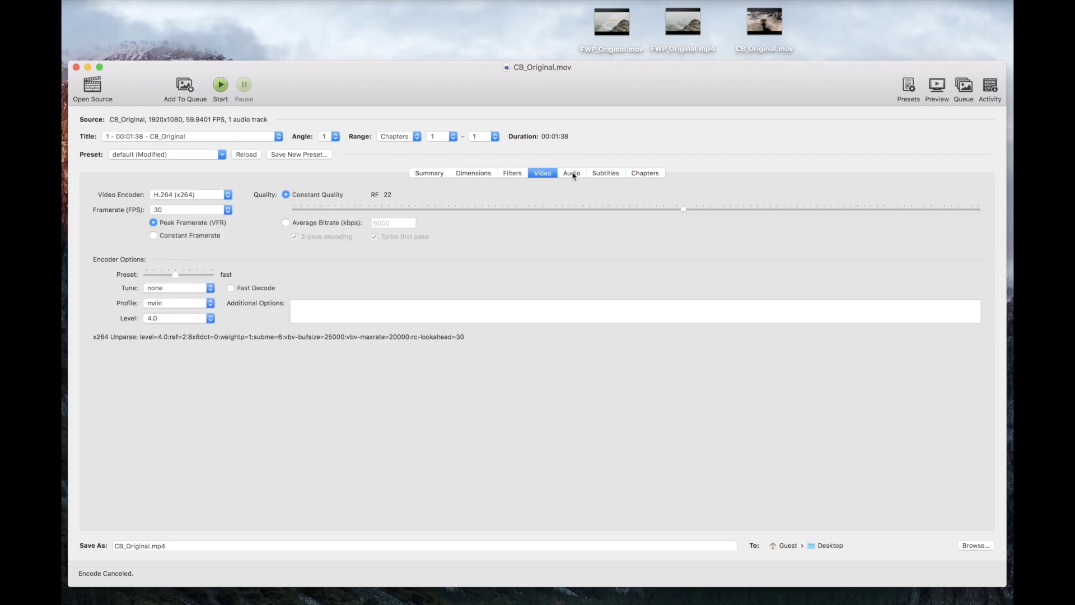
pyautogui.click(570, 174)
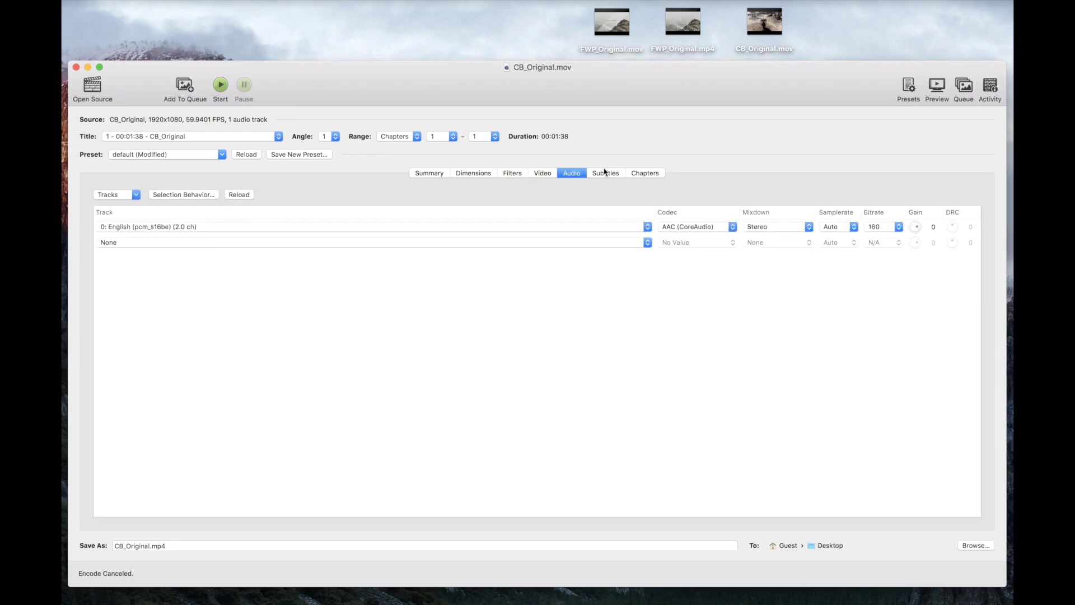
pyautogui.click(607, 174)
pyautogui.click(646, 173)
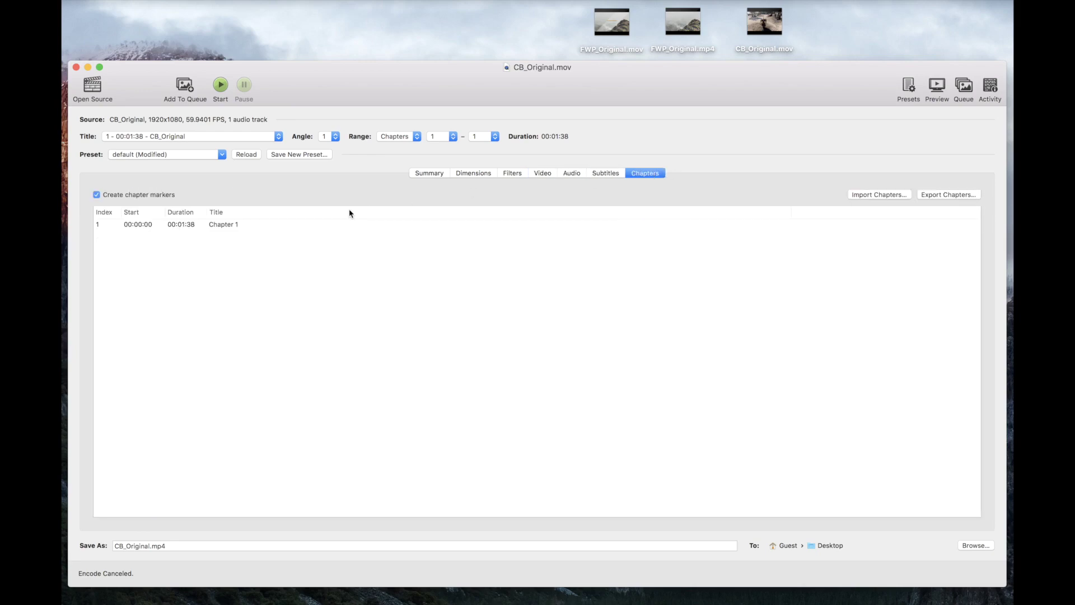
pyautogui.click(426, 175)
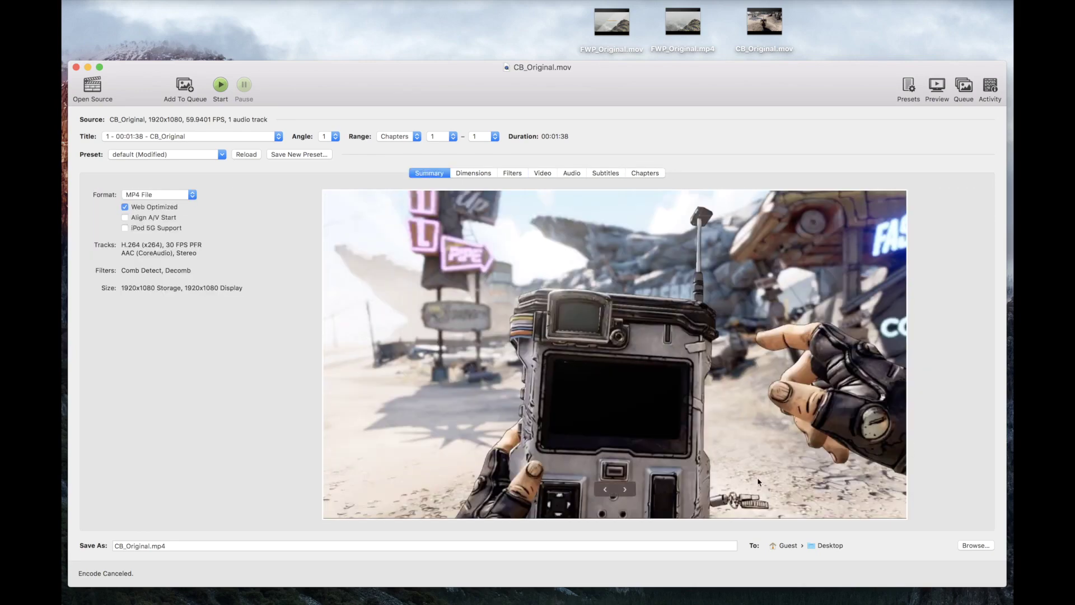
# - Browse forward and back through the preview frames of CB_Original.mov
pyautogui.click(626, 489)
pyautogui.click(626, 490)
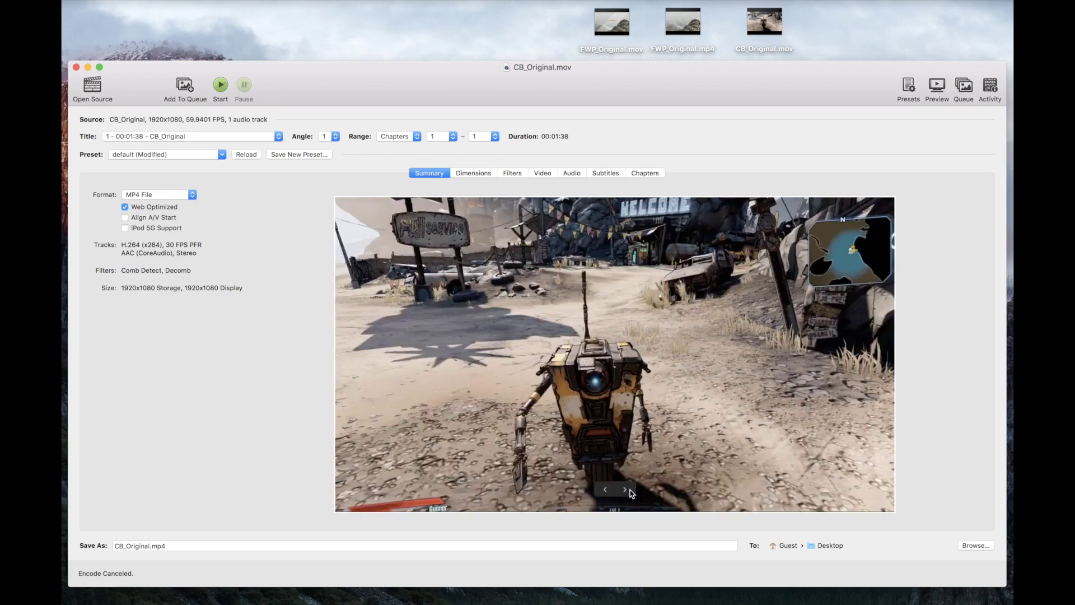
pyautogui.click(626, 489)
pyautogui.click(626, 489)
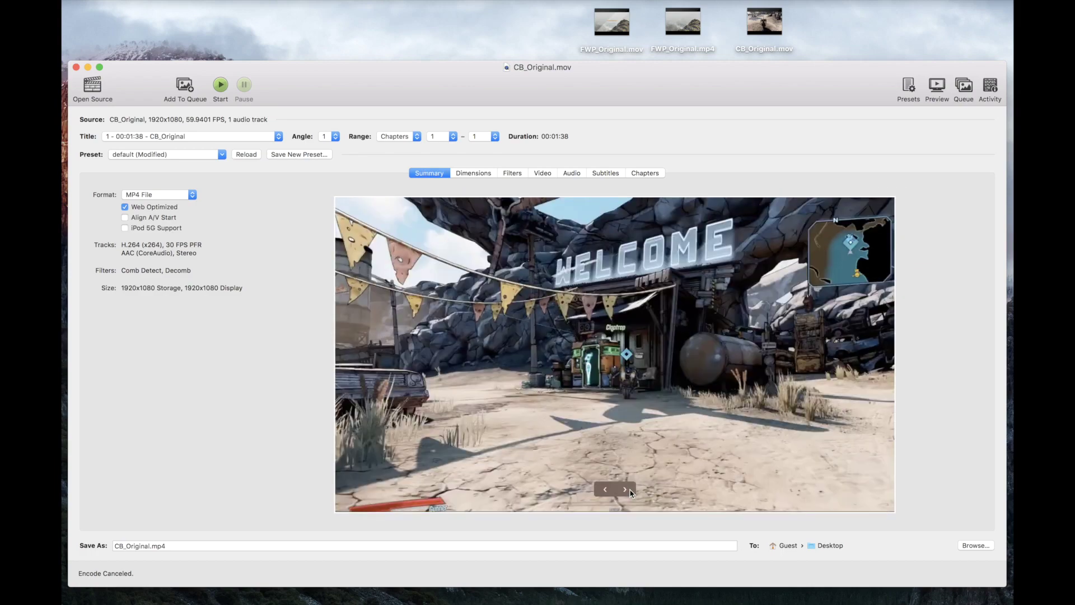
pyautogui.click(605, 490)
pyautogui.click(604, 490)
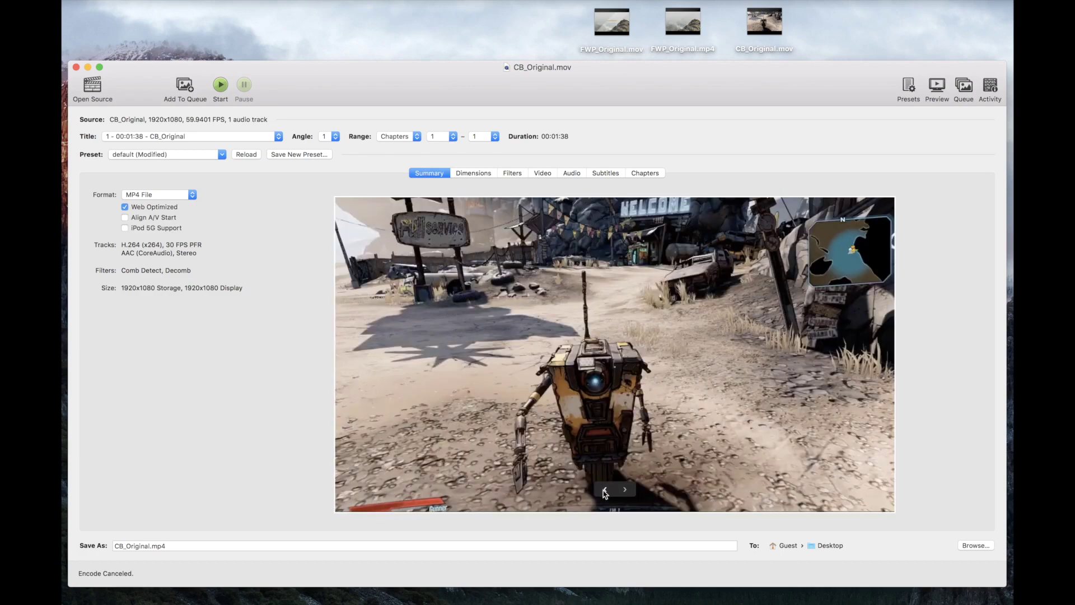
pyautogui.click(605, 490)
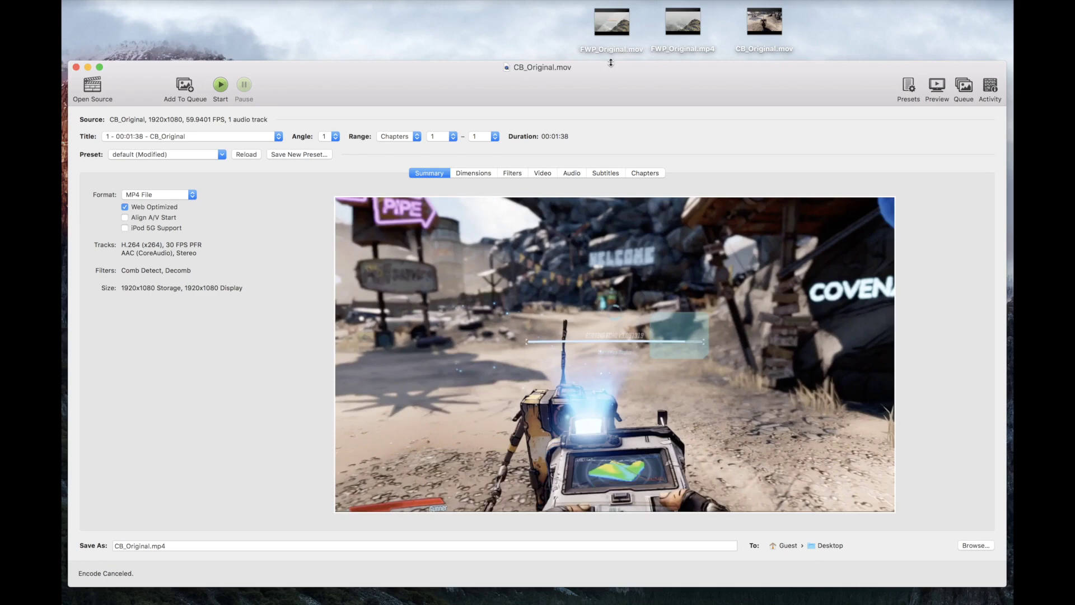
# - Open the file info of CB_Original.mov on the desktop to check its size, and minimize the info window
pyautogui.click(780, 34)
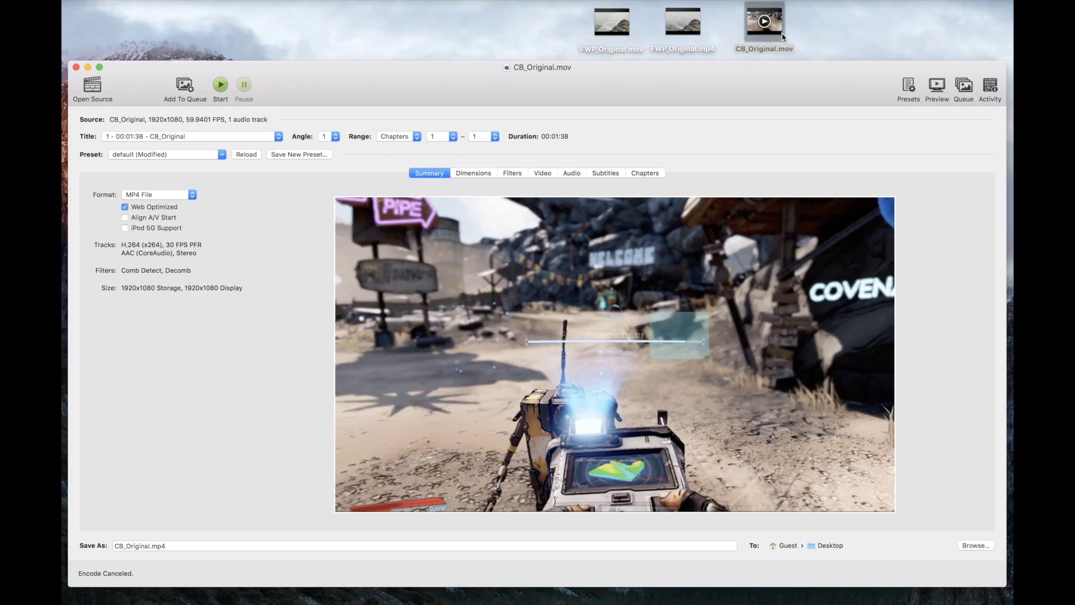
pyautogui.rightClick(779, 34)
pyautogui.click(810, 85)
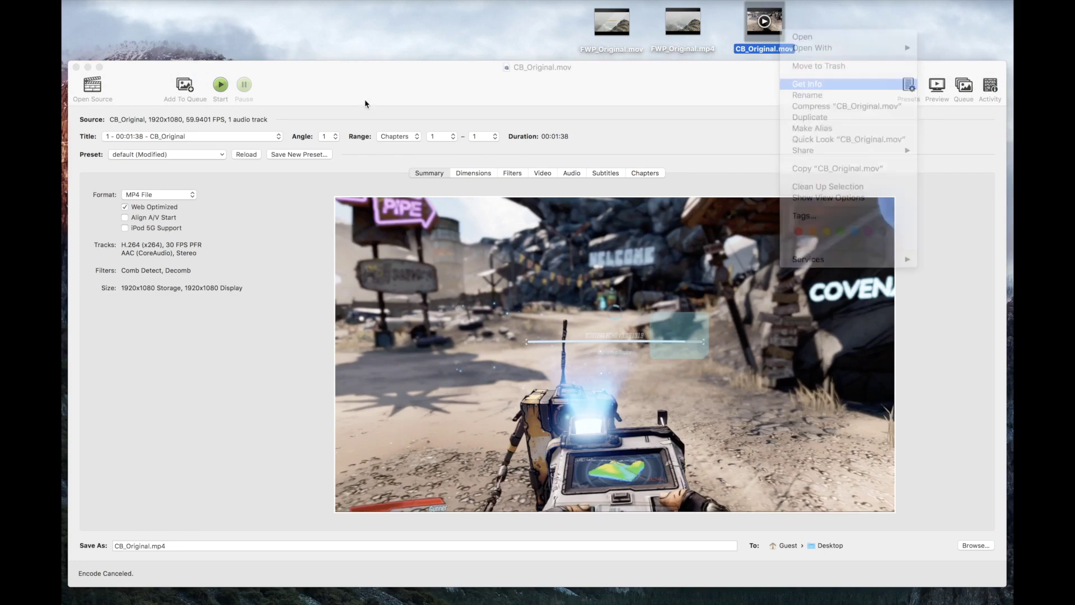
pyautogui.moveTo(77, 8); pyautogui.dragTo(233, 15)
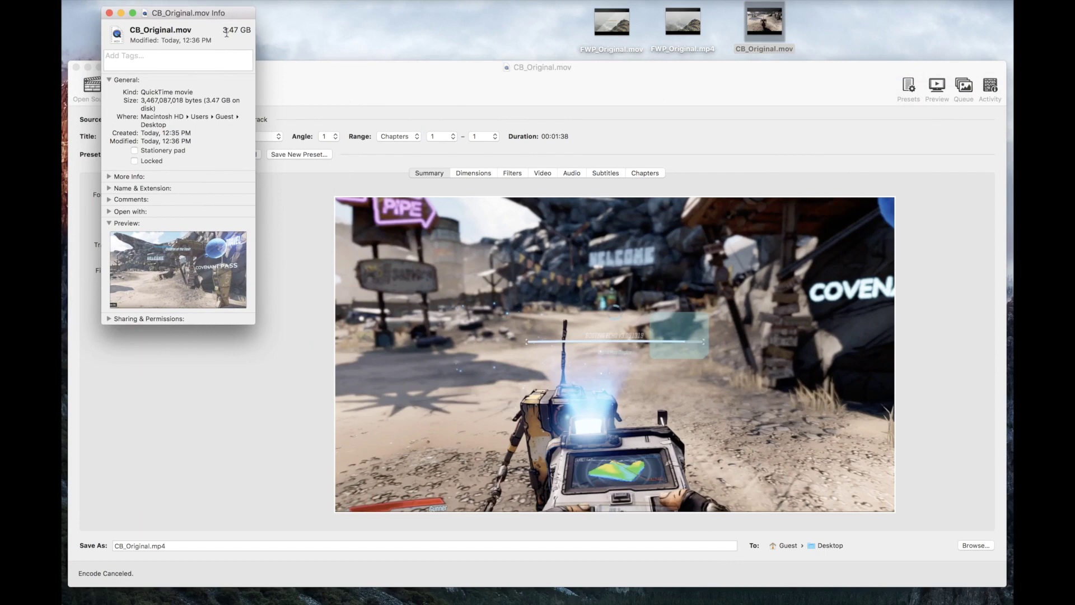
pyautogui.moveTo(225, 31); pyautogui.dragTo(254, 29)
pyautogui.click(122, 13)
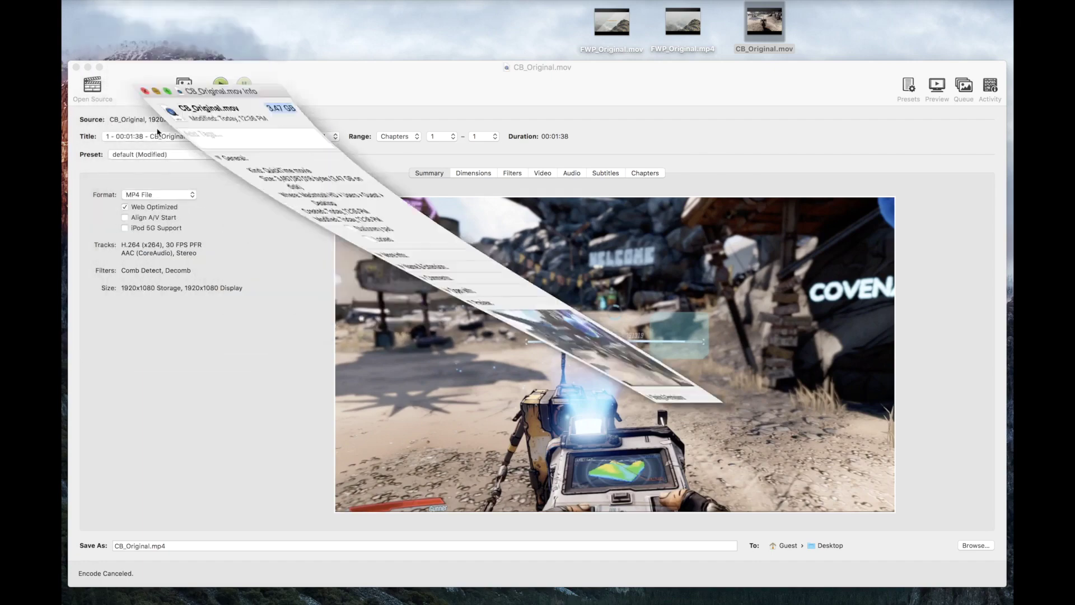
# - Encode CB_Original.mov to the web-optimized MP4 file CB_Original.mp4 on the Desktop
pyautogui.click(373, 119)
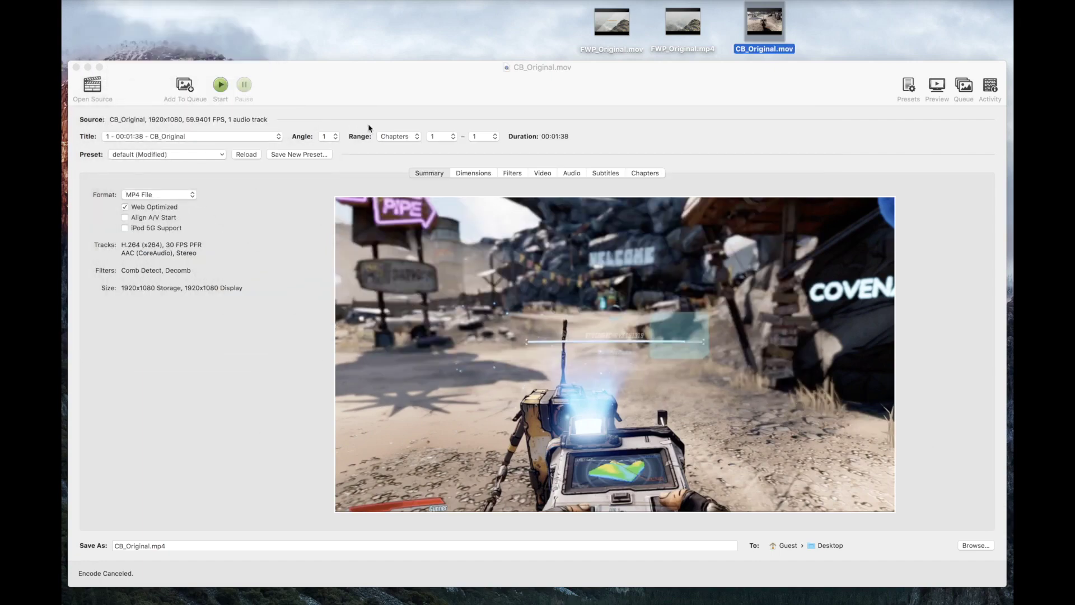
pyautogui.click(221, 85)
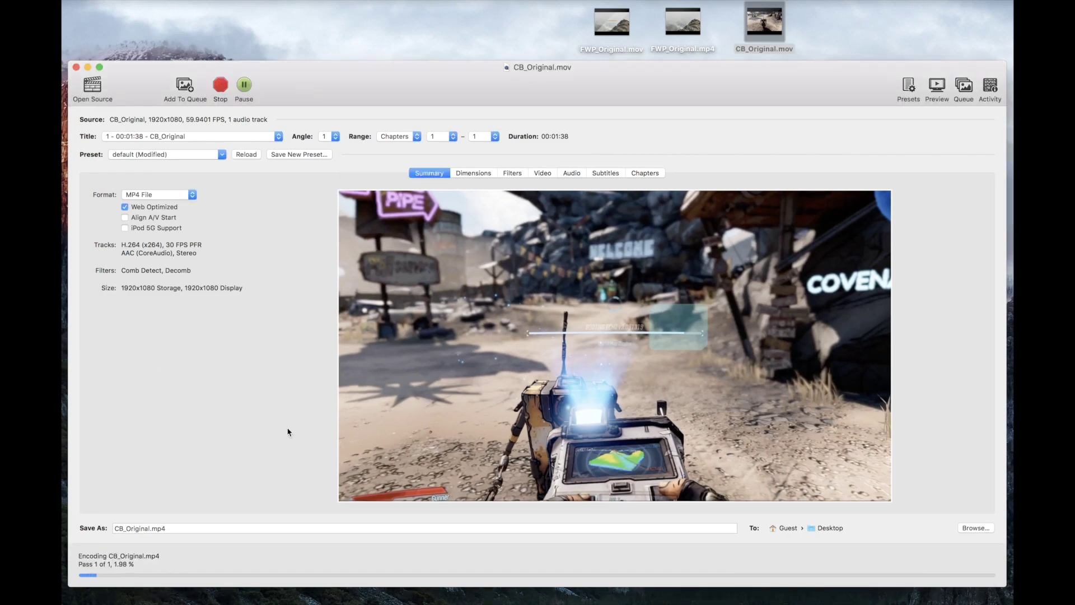
pyautogui.moveTo(446, 449)
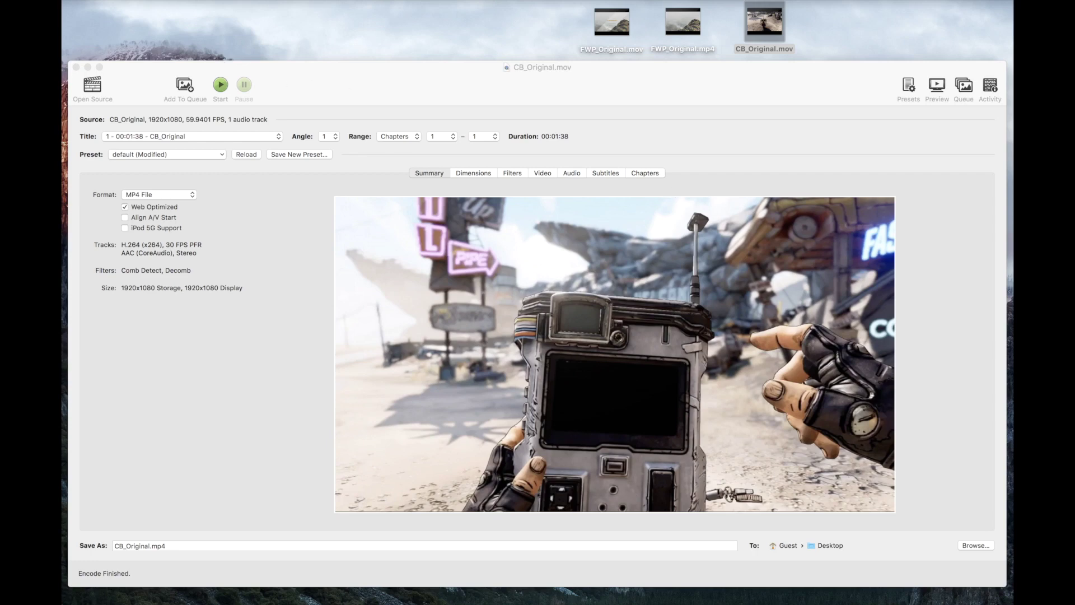
# - Place the new CB_Original.mp4 file beside CB_Original.mov on the desktop
pyautogui.click(859, 32)
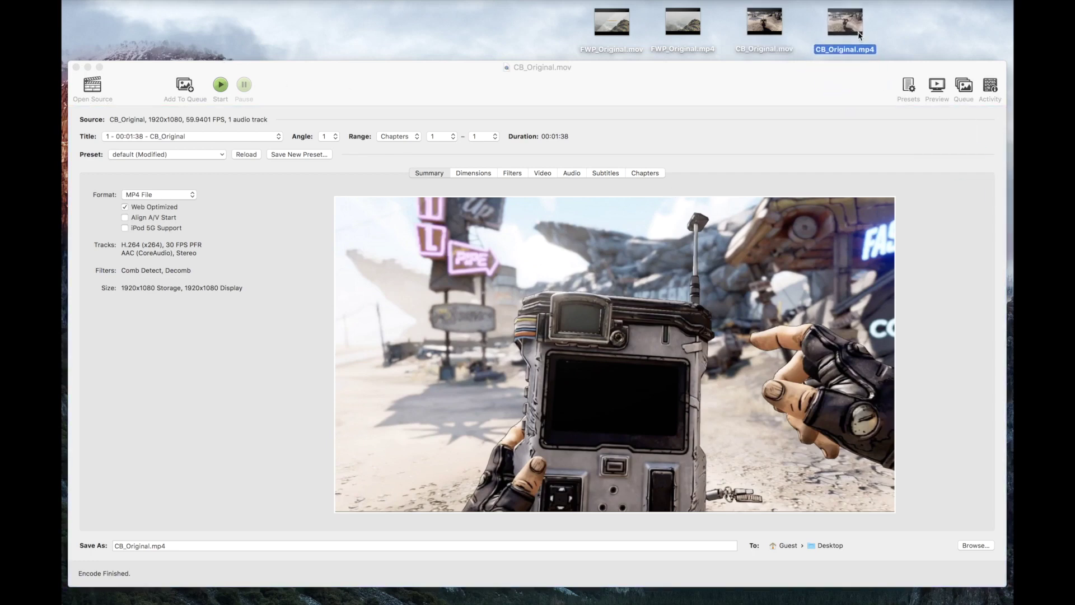
pyautogui.click(820, 57)
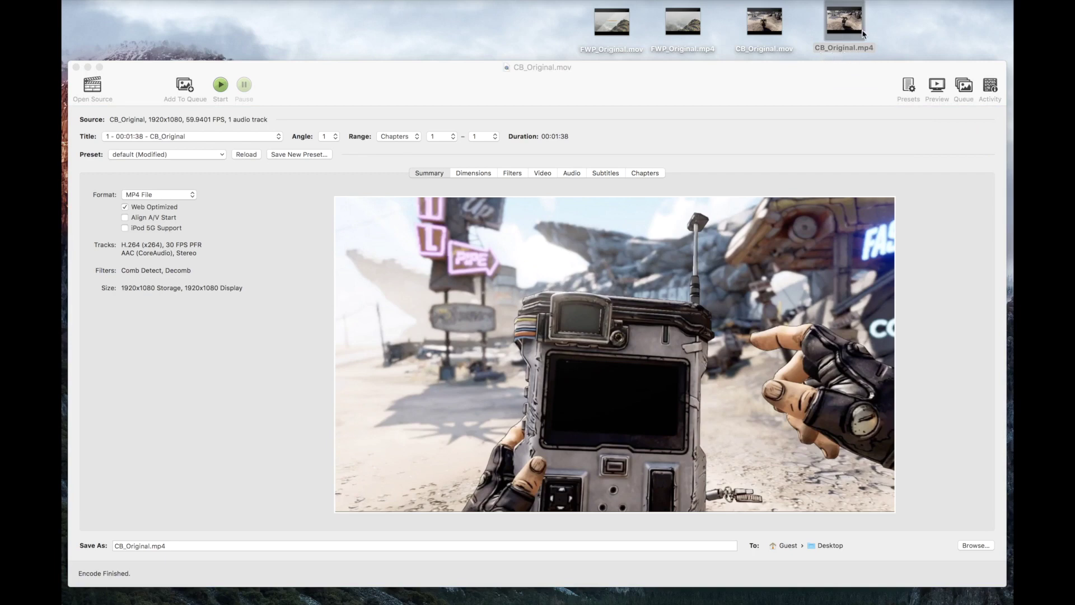
pyautogui.click(839, 48)
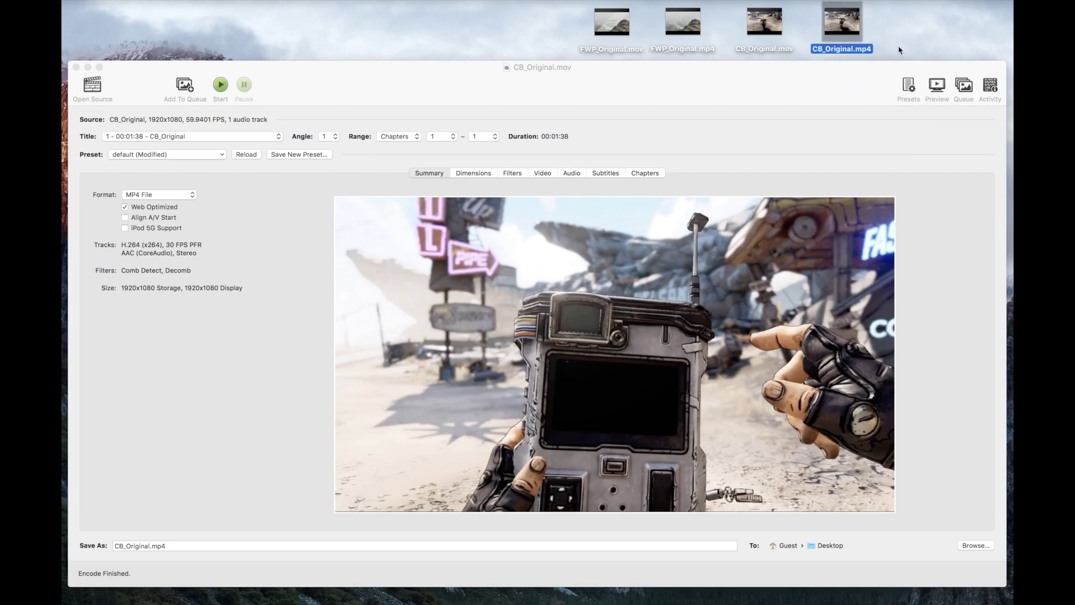
# - Reopen the file info of CB_Original.mov and highlight its file size for comparison
pyautogui.click(781, 34)
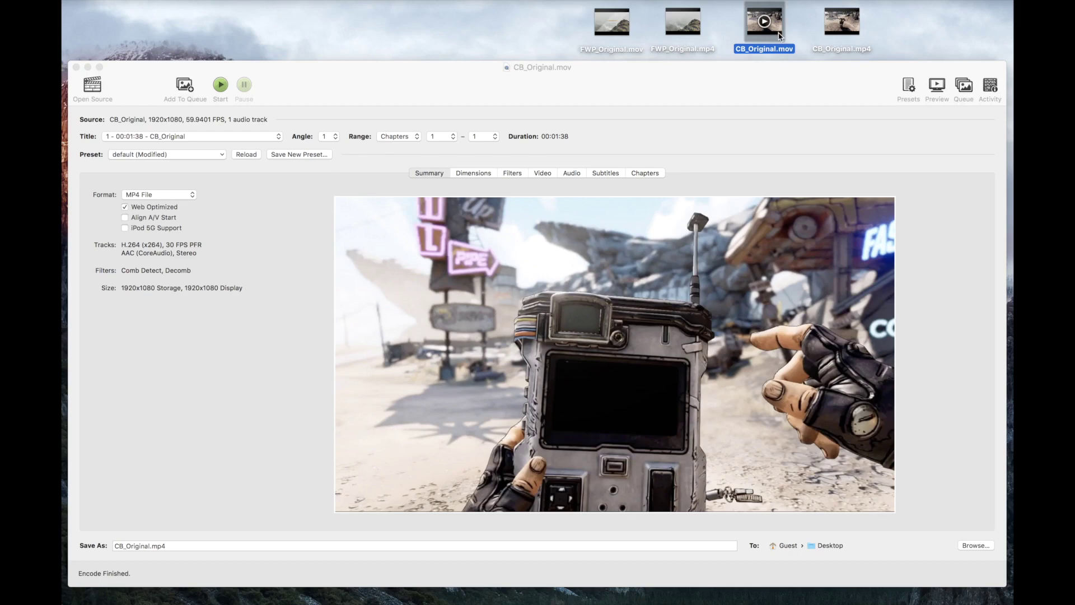
pyautogui.rightClick(777, 32)
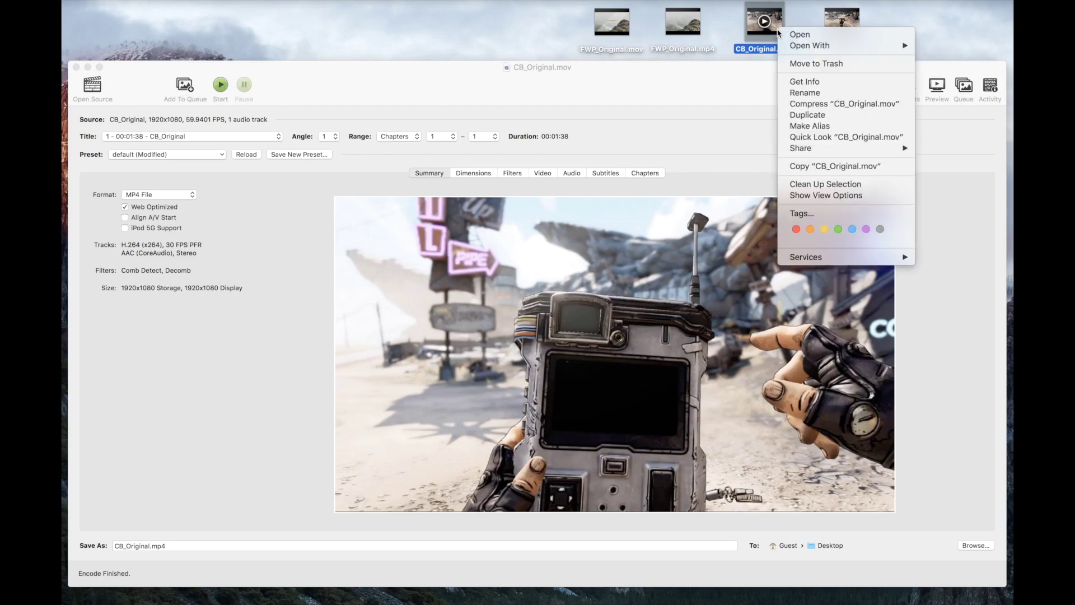
pyautogui.click(816, 84)
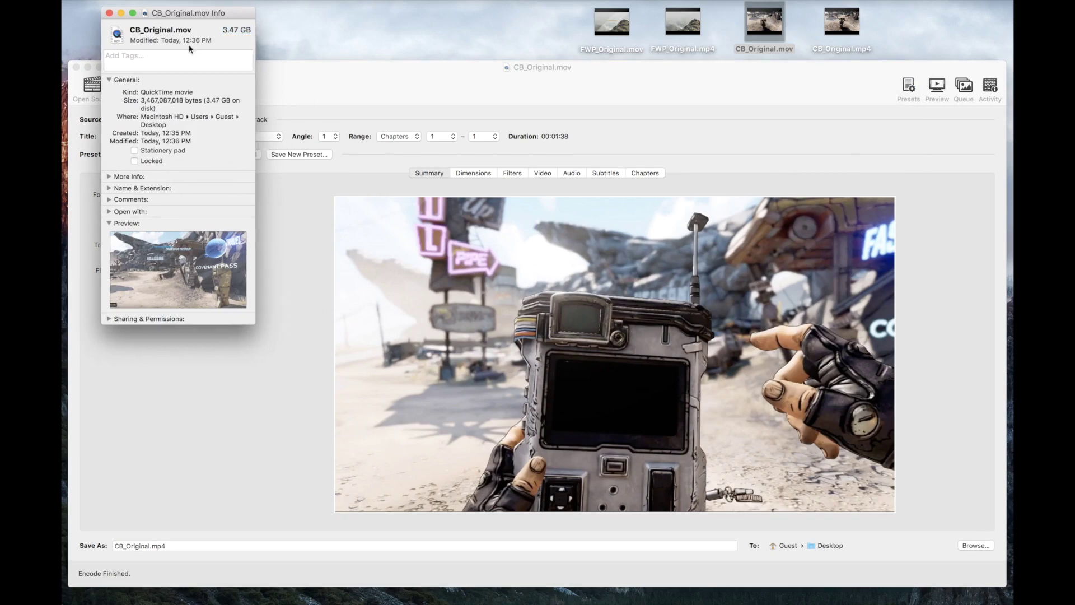
pyautogui.moveTo(224, 27); pyautogui.dragTo(253, 29)
pyautogui.click(333, 30)
pyautogui.click(853, 33)
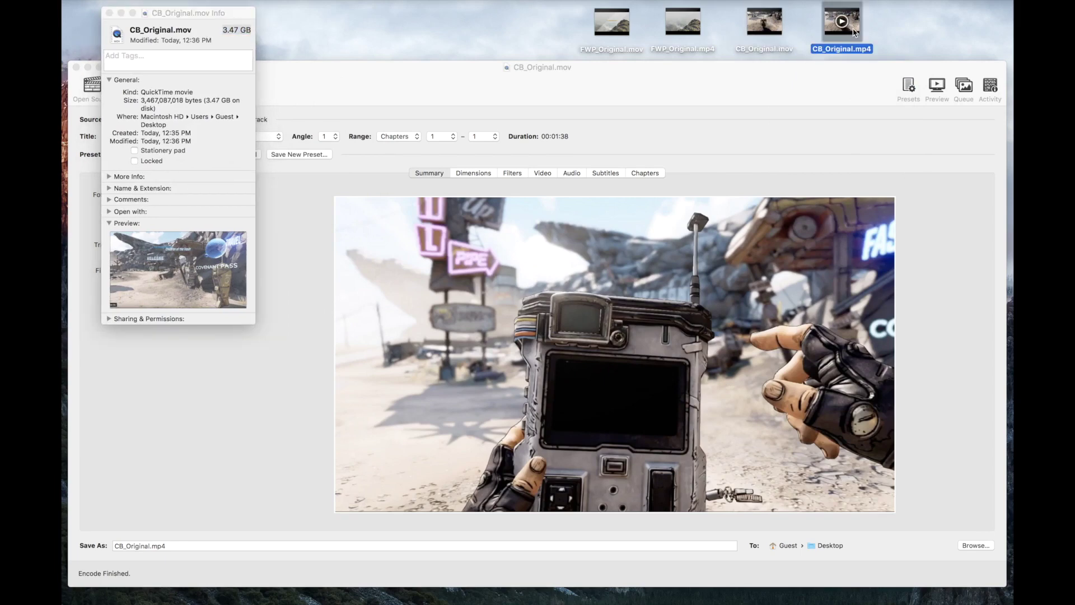
pyautogui.doubleClick(855, 33)
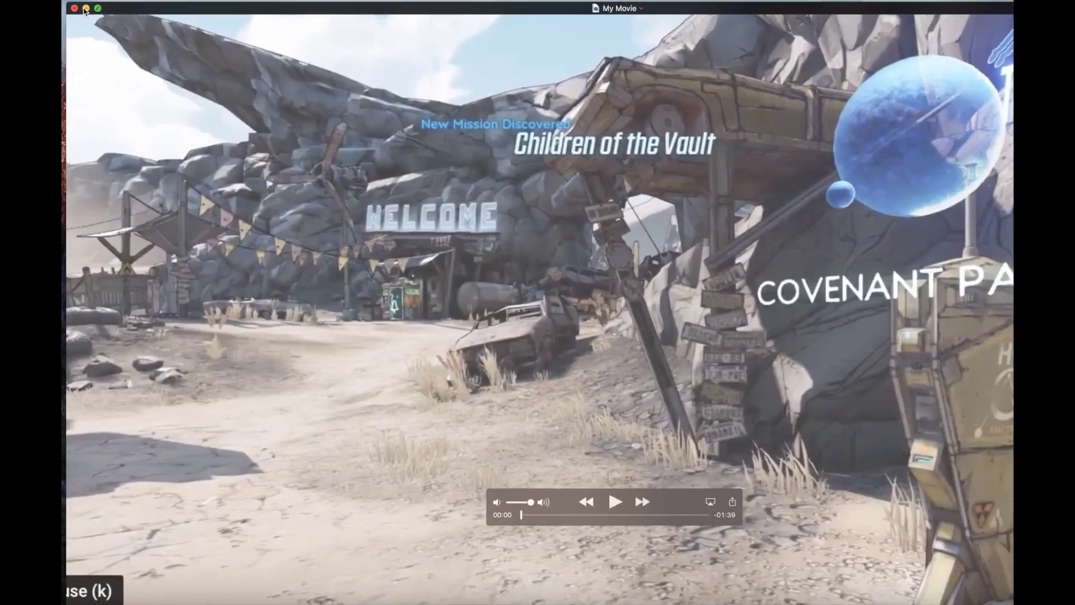
pyautogui.click(86, 9)
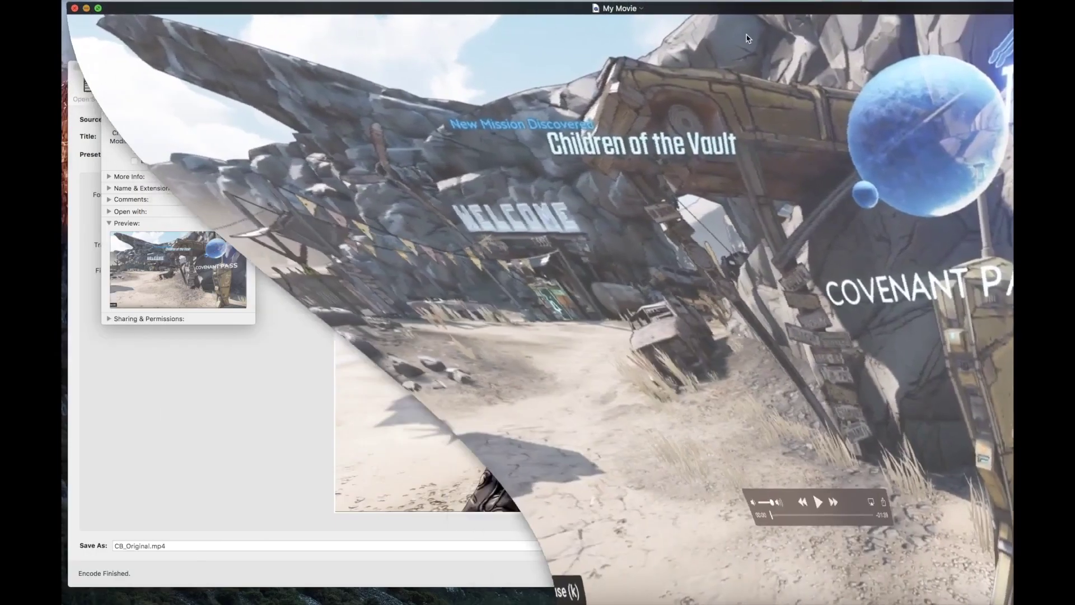
# - Open the file info of CB_Original.mp4 and place it beside the original's info window to compare the two file sizes
pyautogui.rightClick(860, 34)
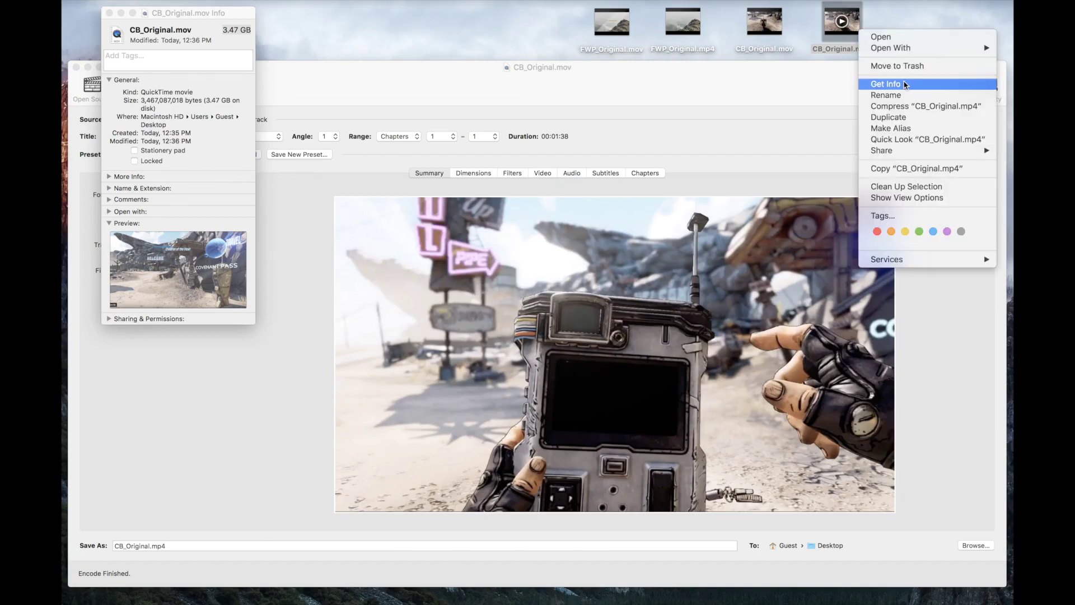
pyautogui.click(886, 83)
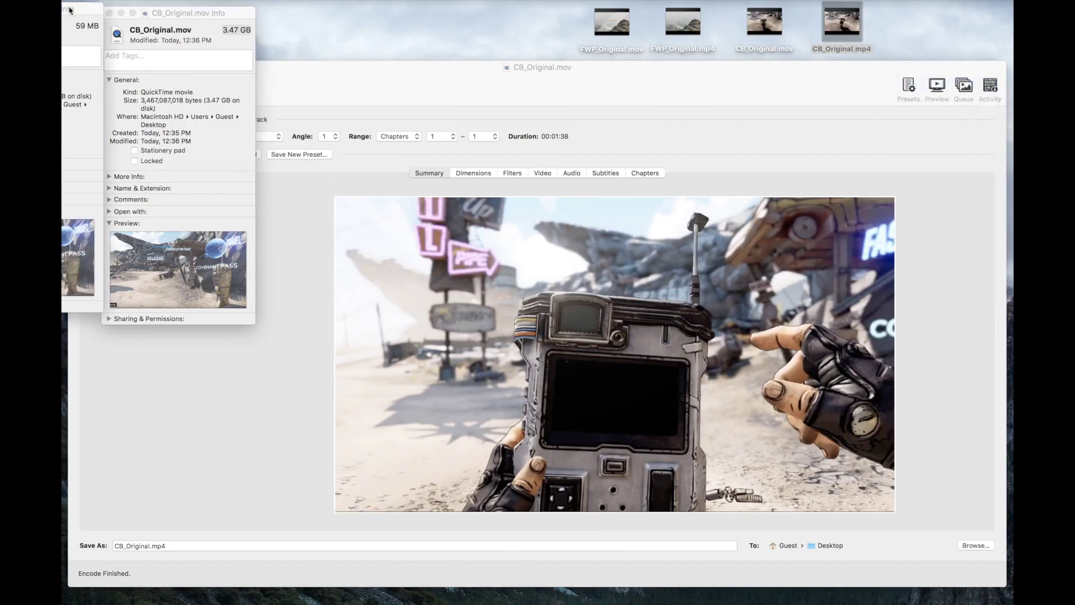
pyautogui.moveTo(70, 8); pyautogui.dragTo(418, 30)
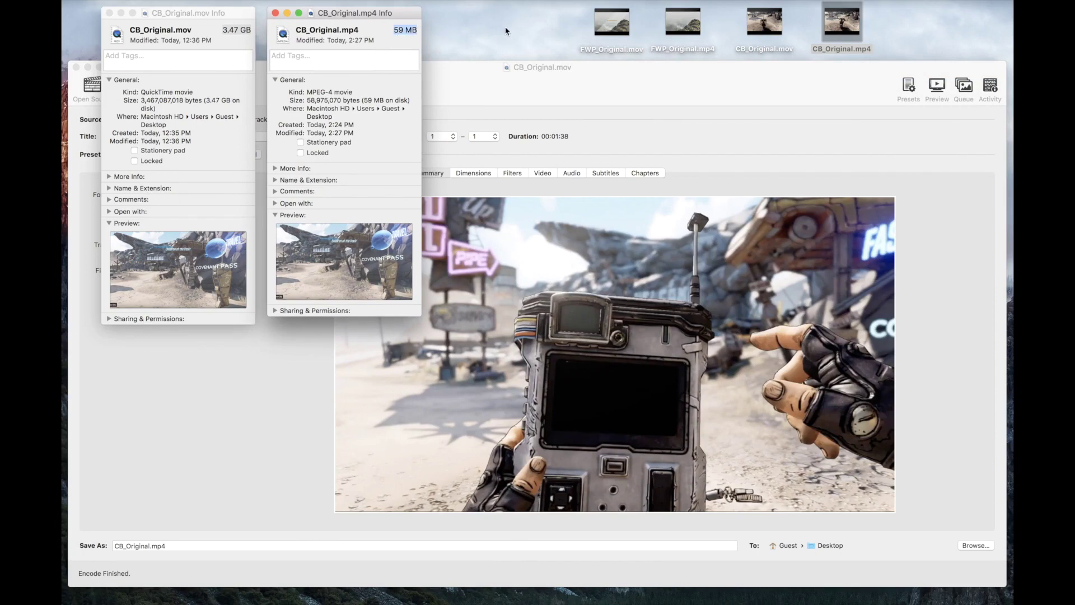
pyautogui.moveTo(409, 13); pyautogui.dragTo(408, 18)
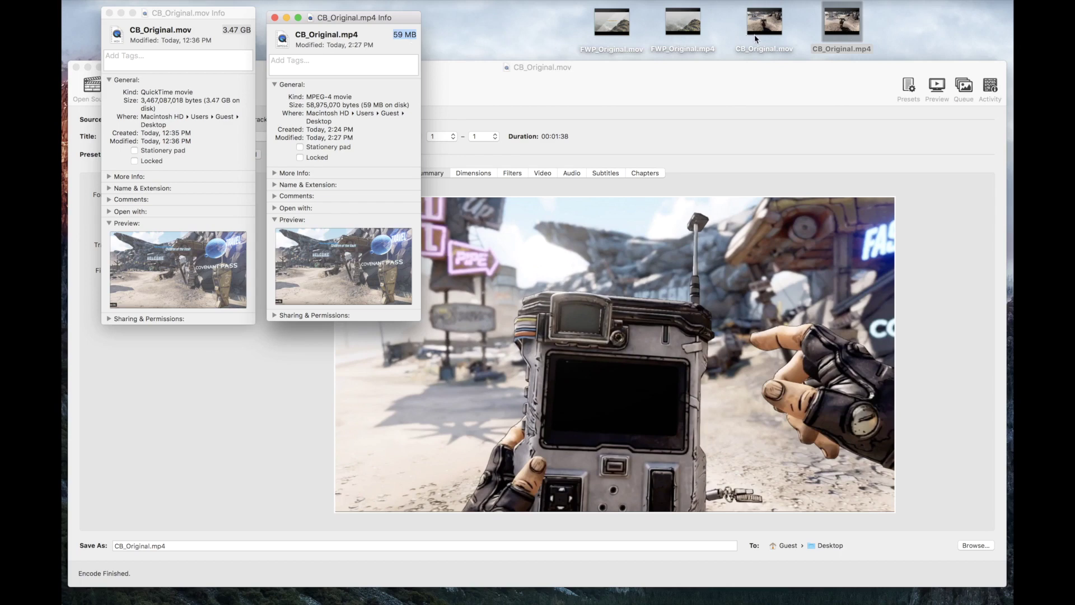
# - Play the original CB_Original.mov, skip ahead to check its picture quality, pause it and minimize the player
pyautogui.click(783, 37)
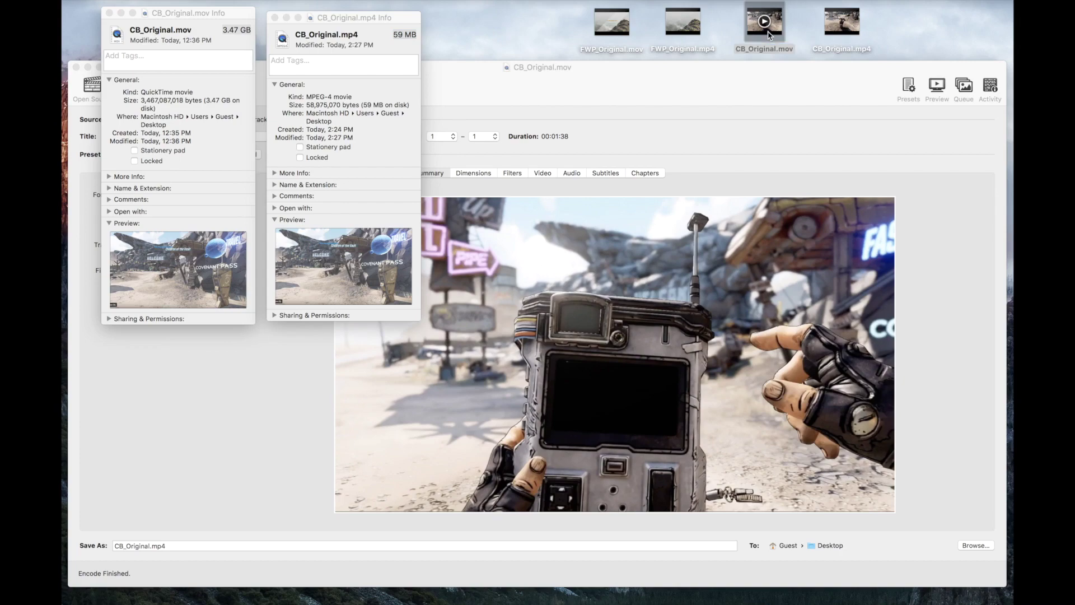
pyautogui.doubleClick(768, 34)
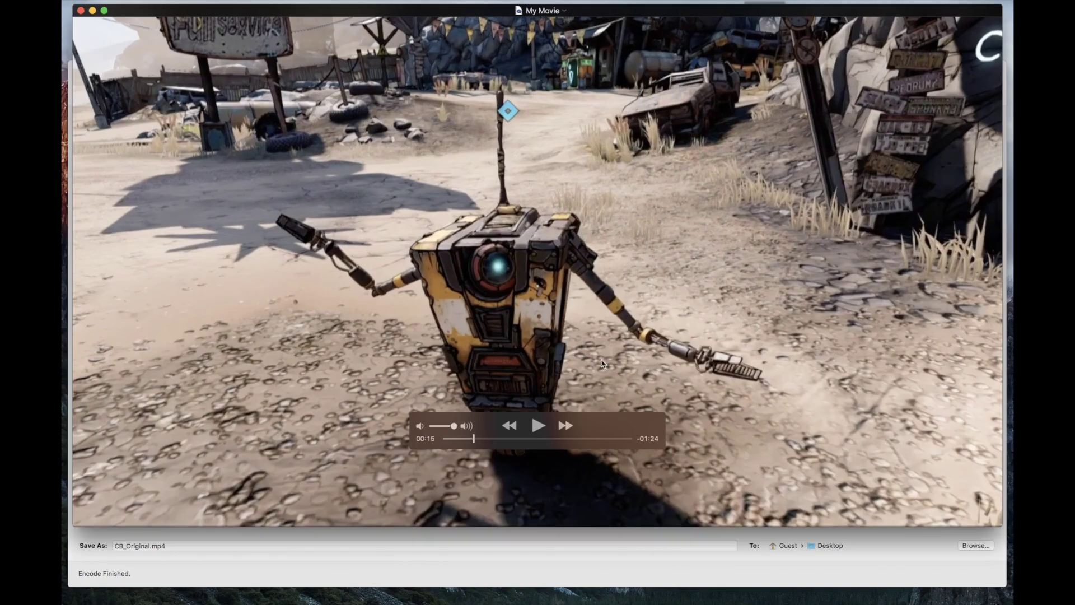
pyautogui.click(538, 426)
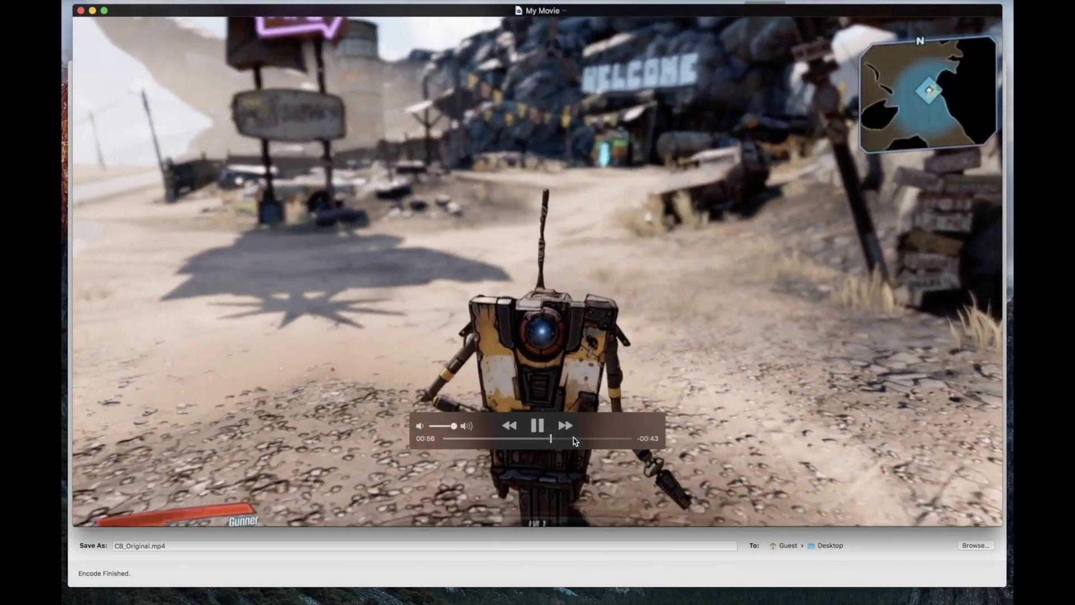
pyautogui.click(588, 439)
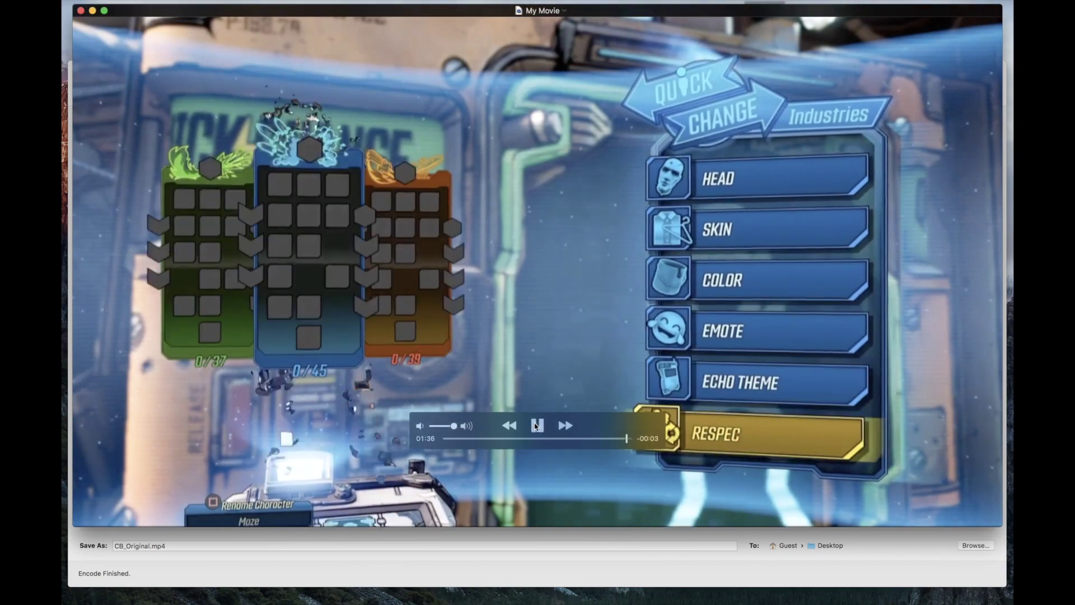
pyautogui.click(536, 426)
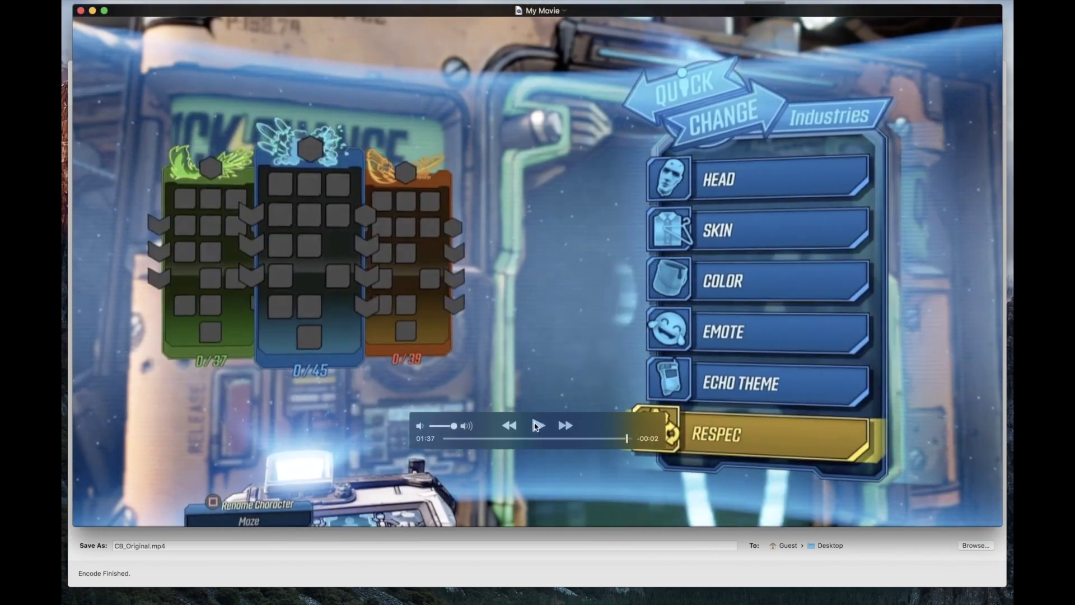
pyautogui.click(92, 13)
# - Play the compressed CB_Original.mp4 to the end to check its picture quality, and minimize the player
pyautogui.doubleClick(860, 27)
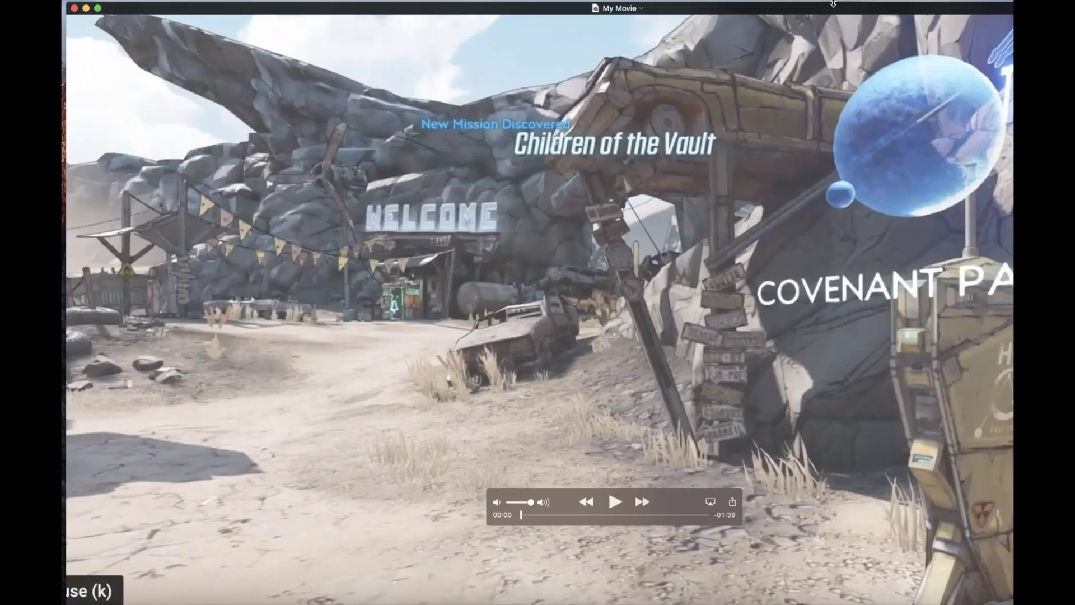
pyautogui.press('space')
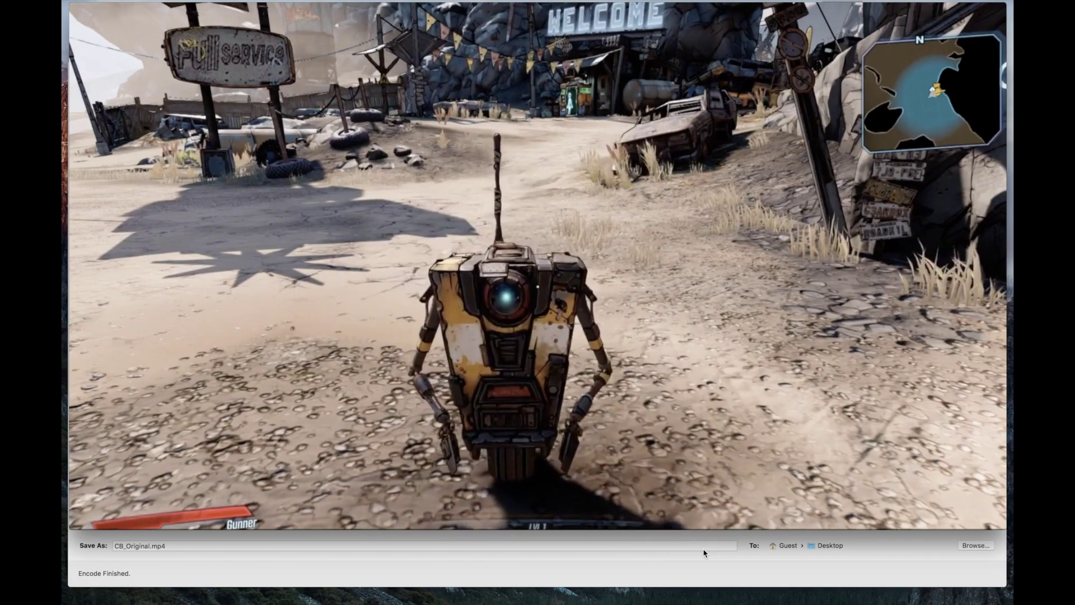
pyautogui.moveTo(620, 441)
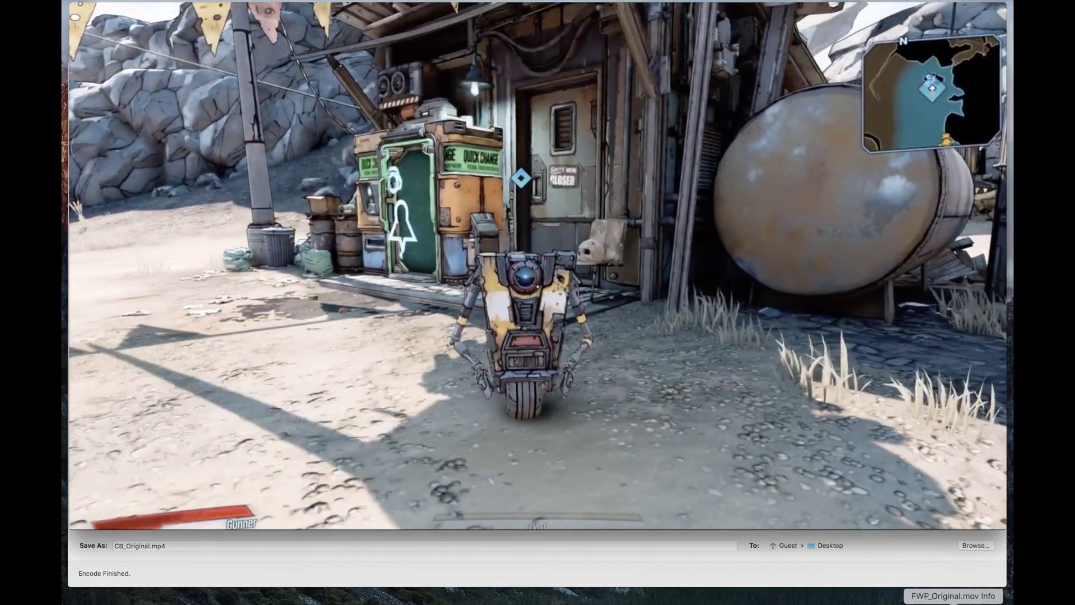
pyautogui.moveTo(712, 453)
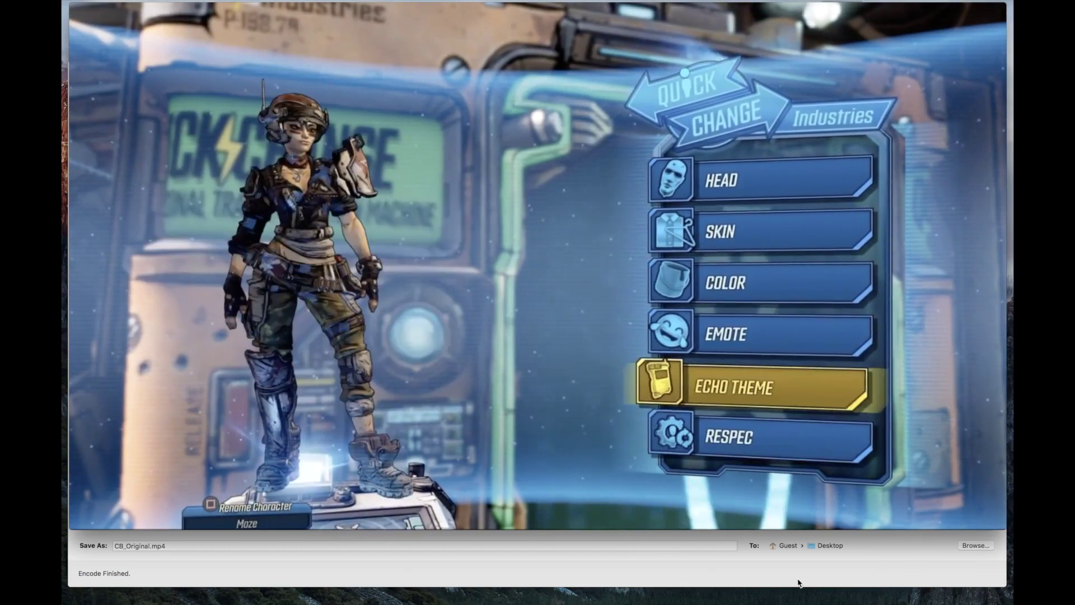
pyautogui.moveTo(384, 465)
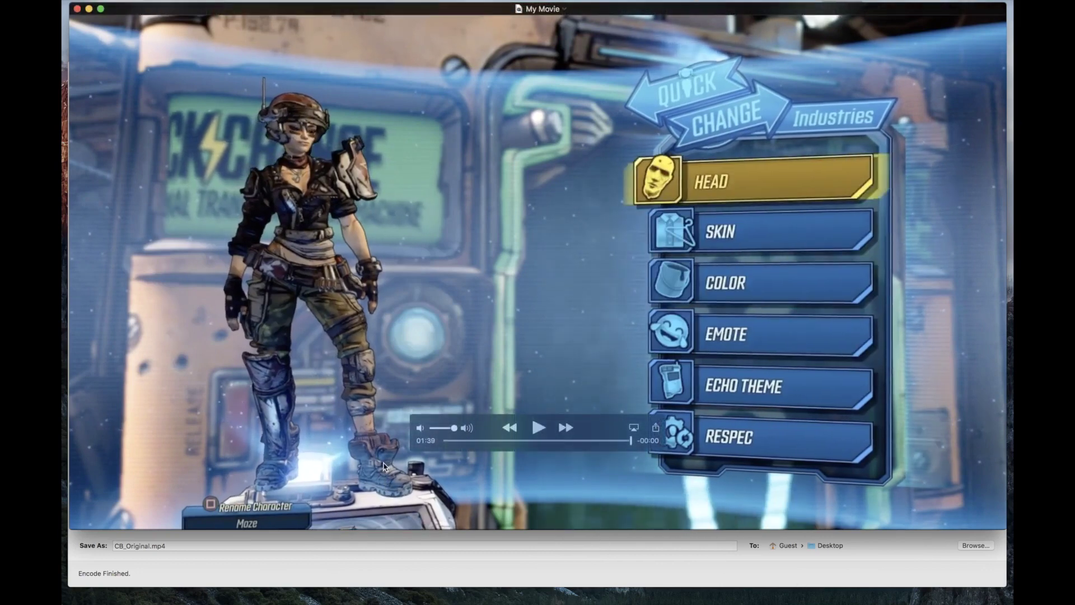
pyautogui.click(90, 10)
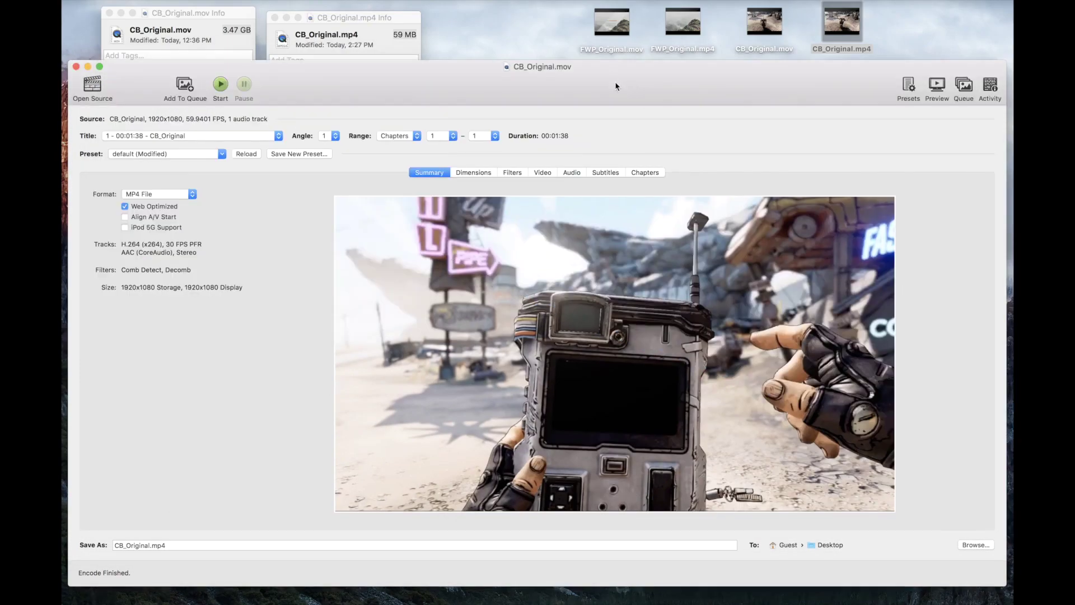
# - Move the HandBrake window higher, inspect frames of CB_Original.mp4 around 00:47, minimize the player and return to HandBrake
pyautogui.moveTo(615, 82); pyautogui.dragTo(612, 25)
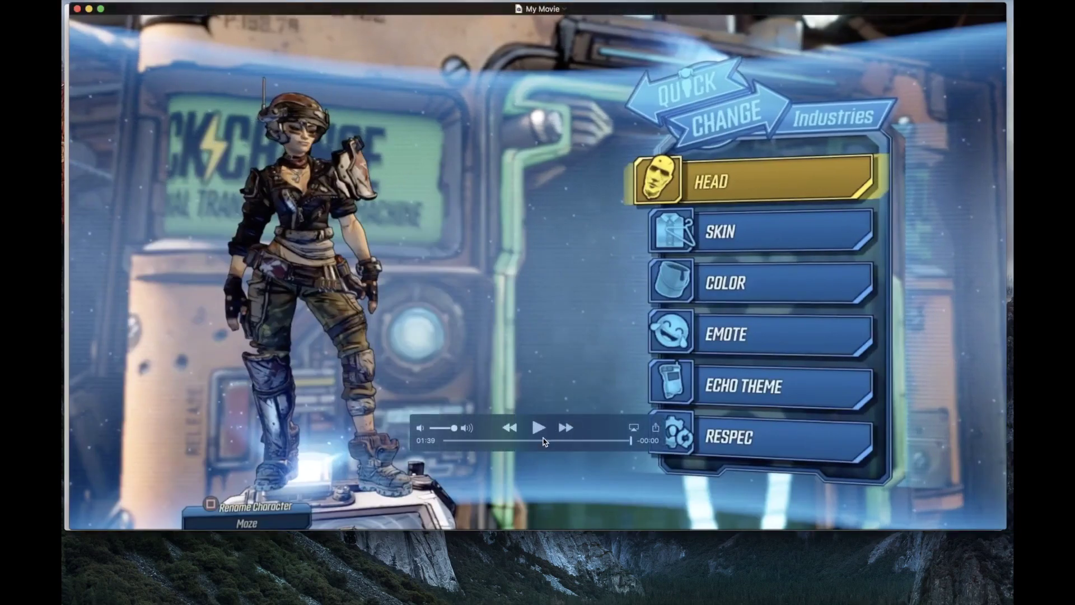
pyautogui.click(544, 441)
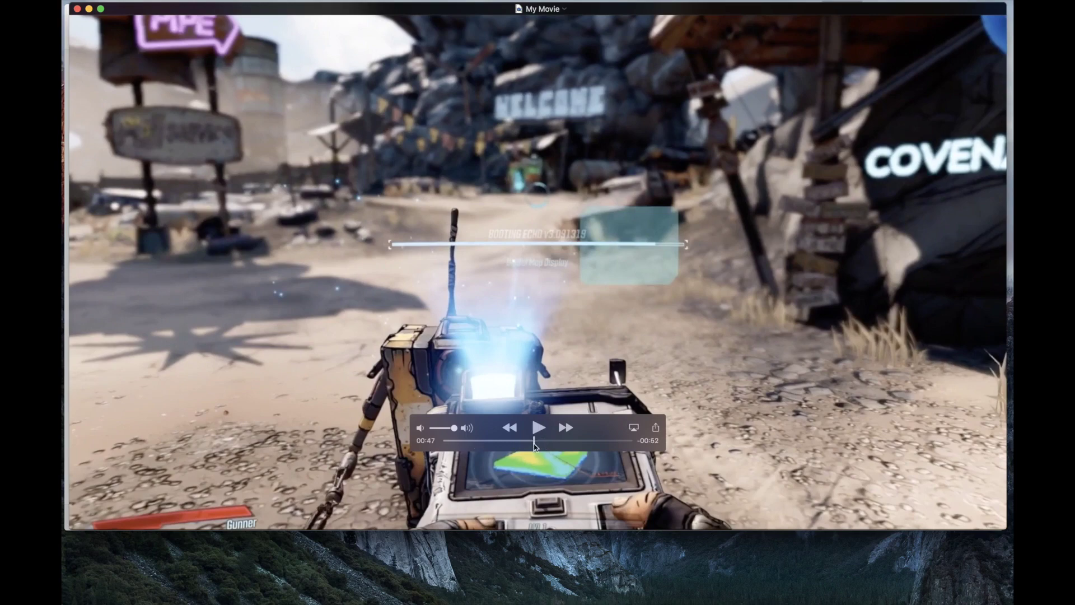
pyautogui.click(533, 444)
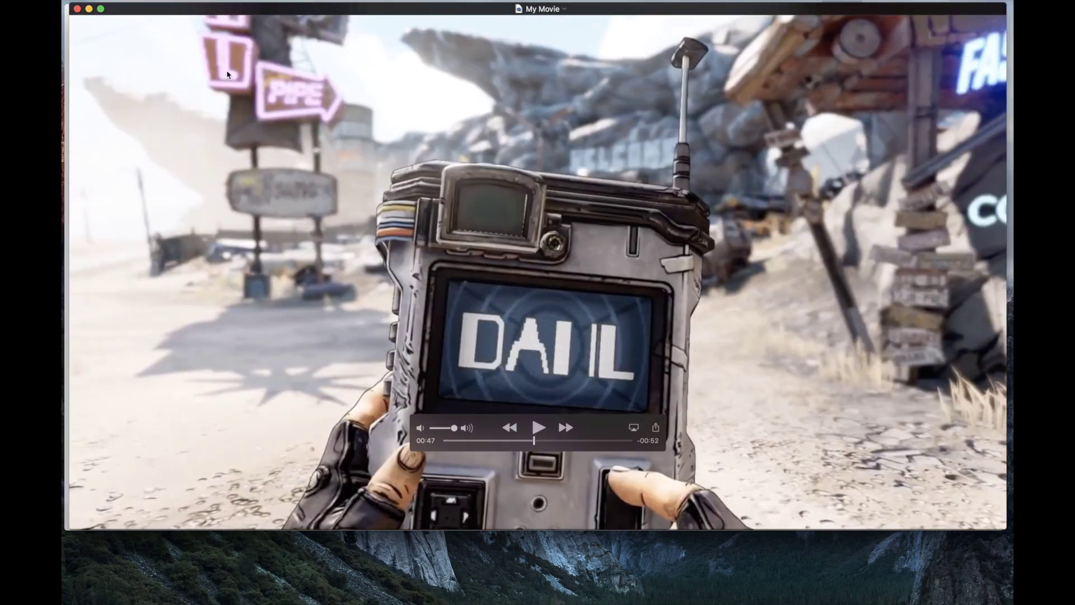
pyautogui.moveTo(239, 11); pyautogui.dragTo(234, 14)
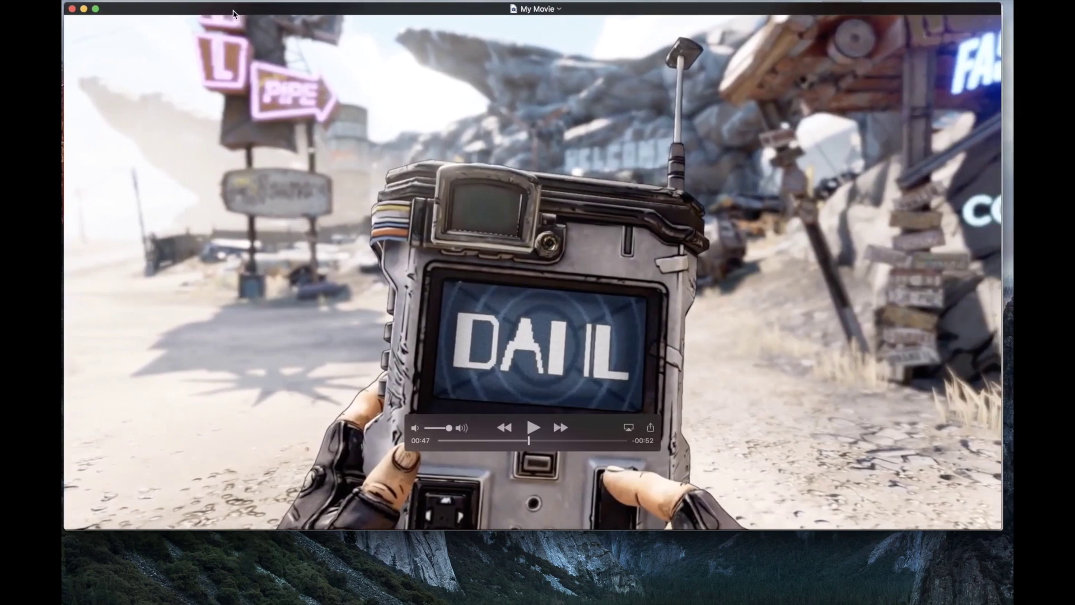
pyautogui.click(83, 9)
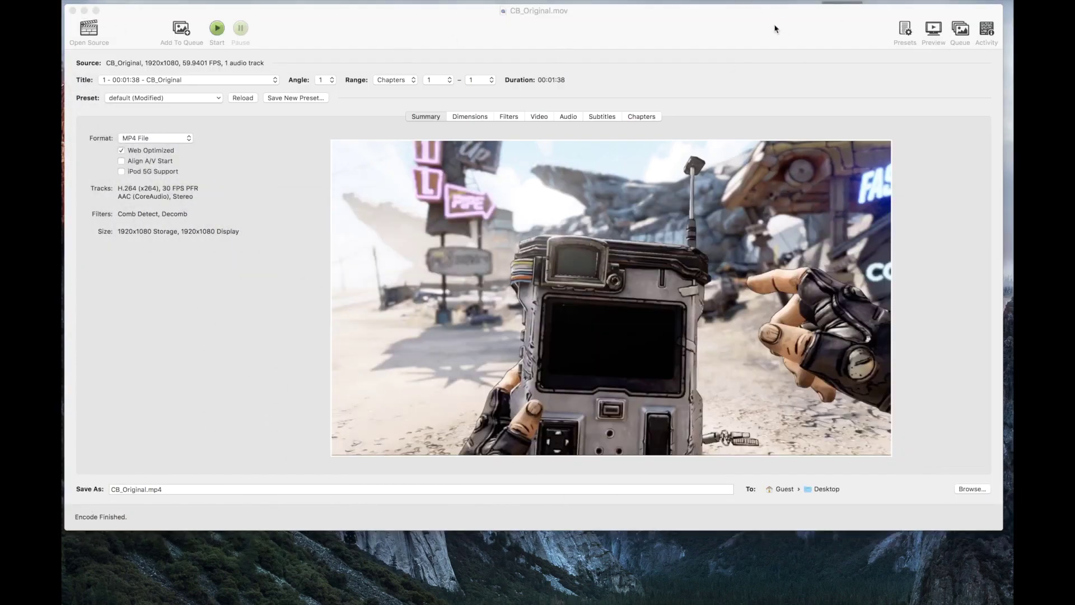
pyautogui.hotkey('ctrl', 'Up')
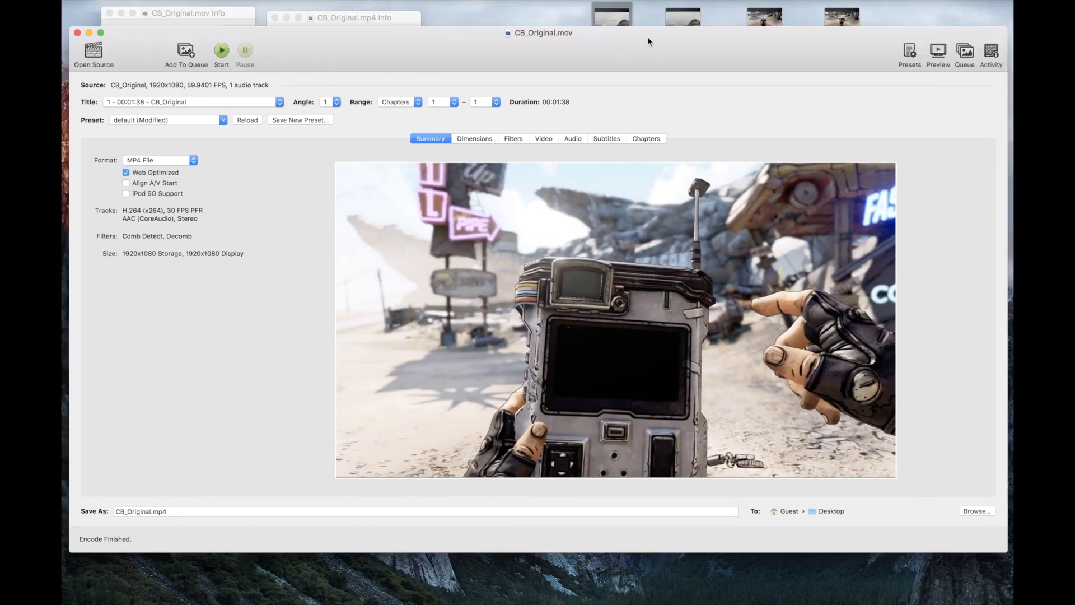